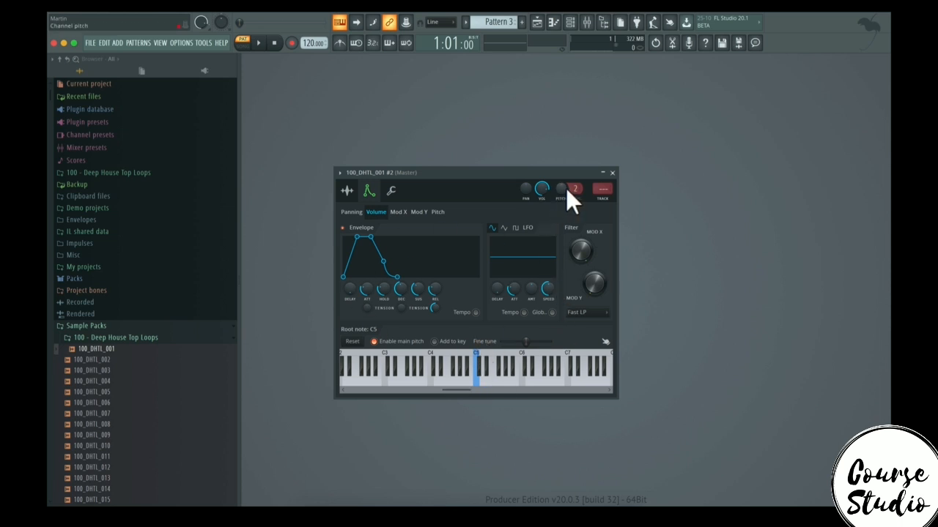
Set the 100_DHTL_001 #2 channel's pitch range to 12, with root note C3 and key zone C3 to B7
{"action": "left_click_drag", "start_coordinate": [564, 188], "coordinate": [564, 174]}
{"action": "left_click", "coordinate": [385, 359]}
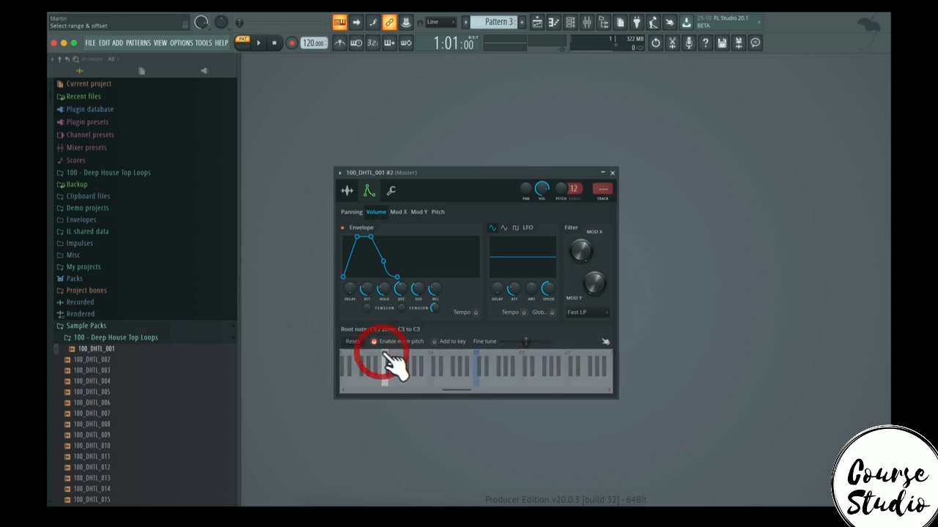
{"action": "left_click_drag", "start_coordinate": [385, 359], "coordinate": [617, 375]}
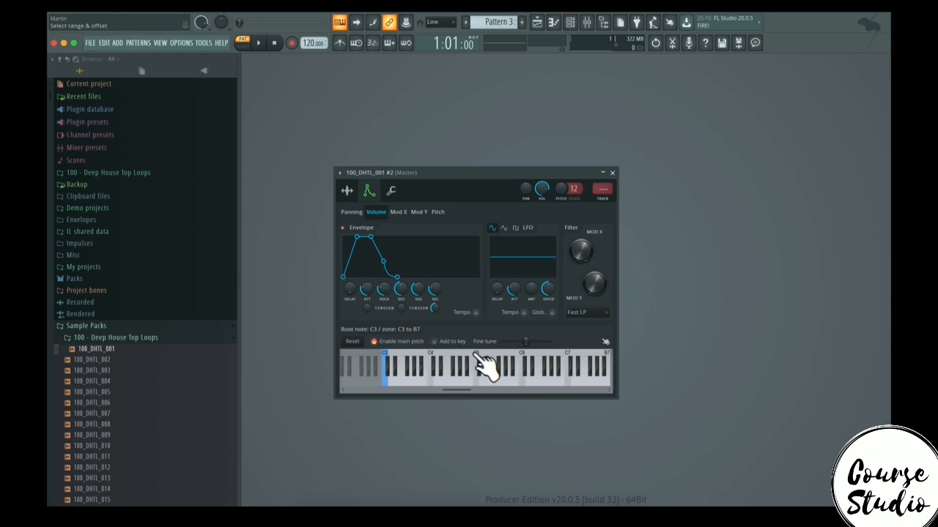
{"action": "left_click", "coordinate": [348, 191]}
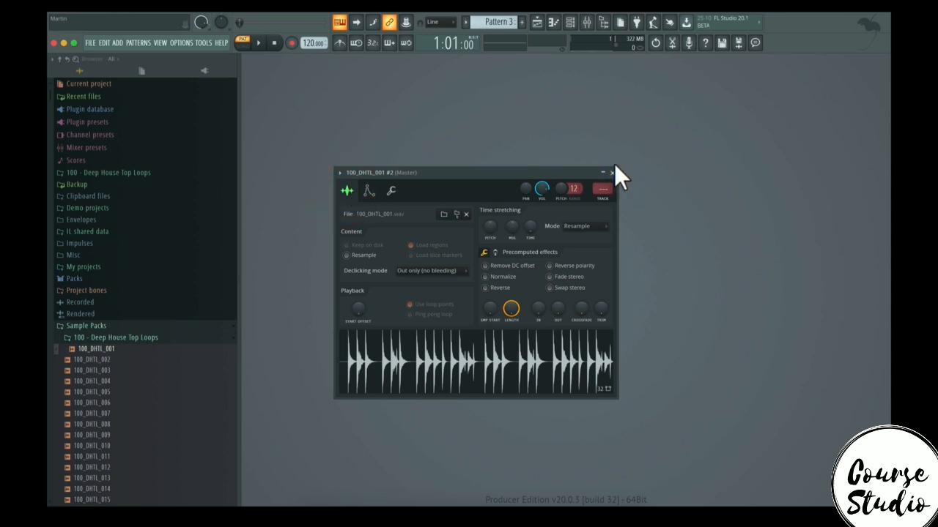
Delete the original 100_DHTL_001 channel from the channel rack
{"action": "left_click", "coordinate": [571, 23]}
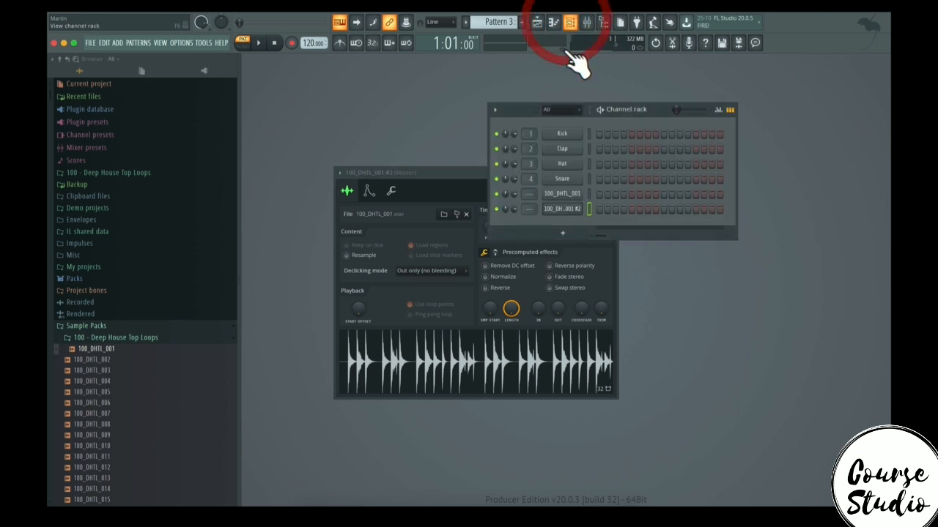
{"action": "right_click", "coordinate": [583, 209]}
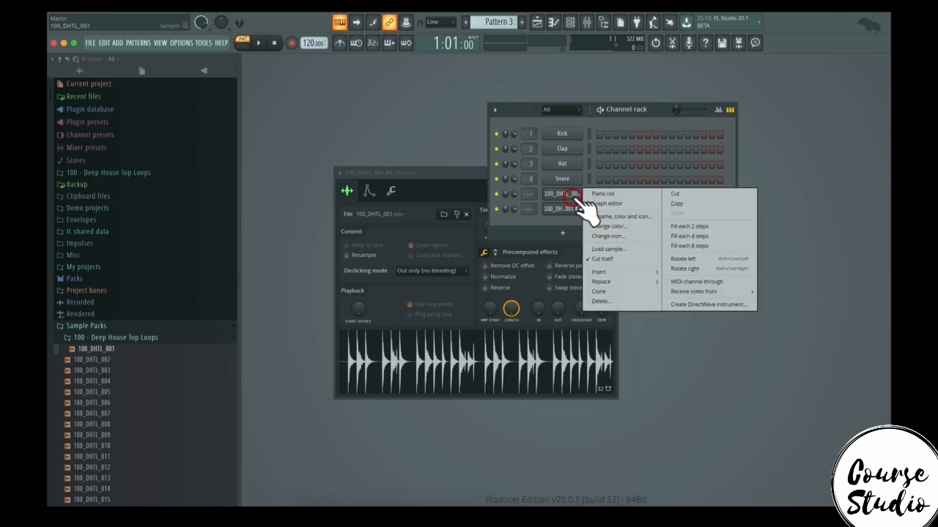
{"action": "left_click", "coordinate": [602, 301]}
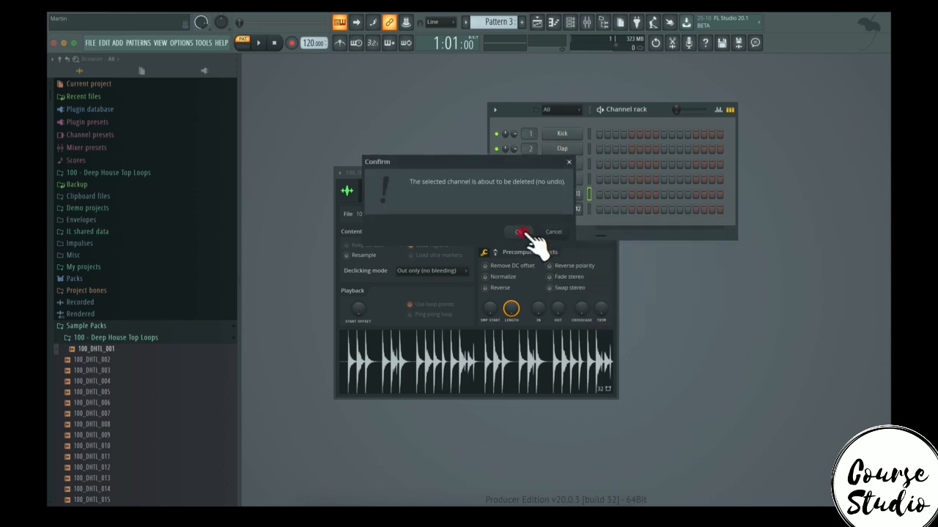
{"action": "left_click", "coordinate": [520, 233]}
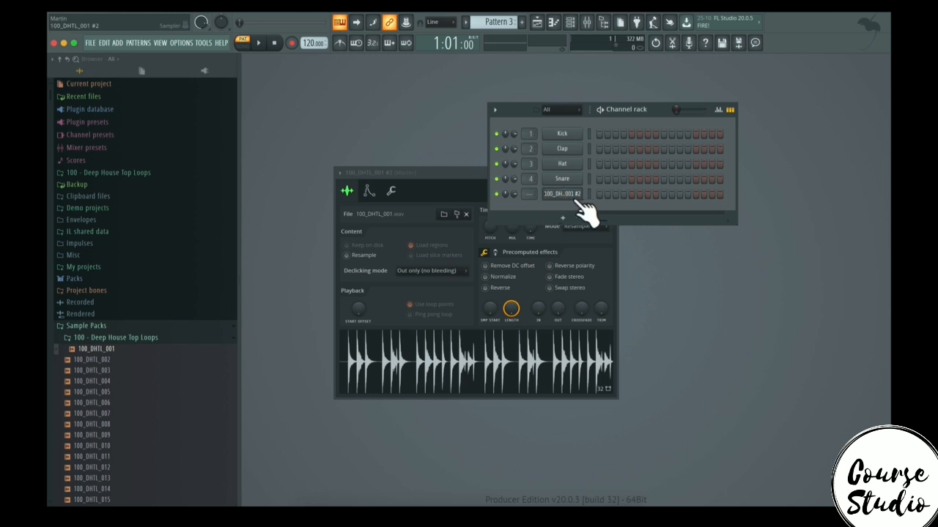
Try out steps 1, 5, 9 and 13 in the 100_DHTL_001 #2 row and clear all steps in that row
{"action": "left_click", "coordinate": [600, 194]}
{"action": "left_click", "coordinate": [632, 194]}
{"action": "left_click", "coordinate": [665, 194]}
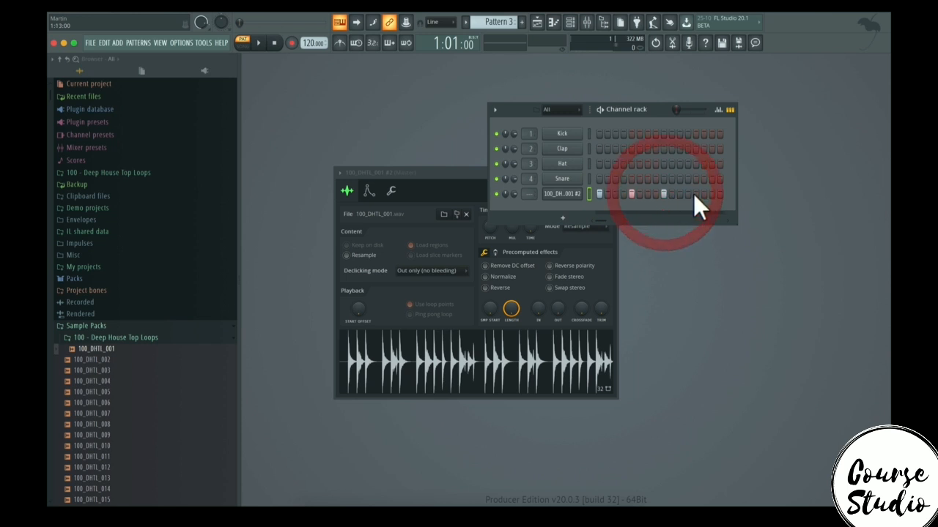
{"action": "left_click", "coordinate": [696, 194]}
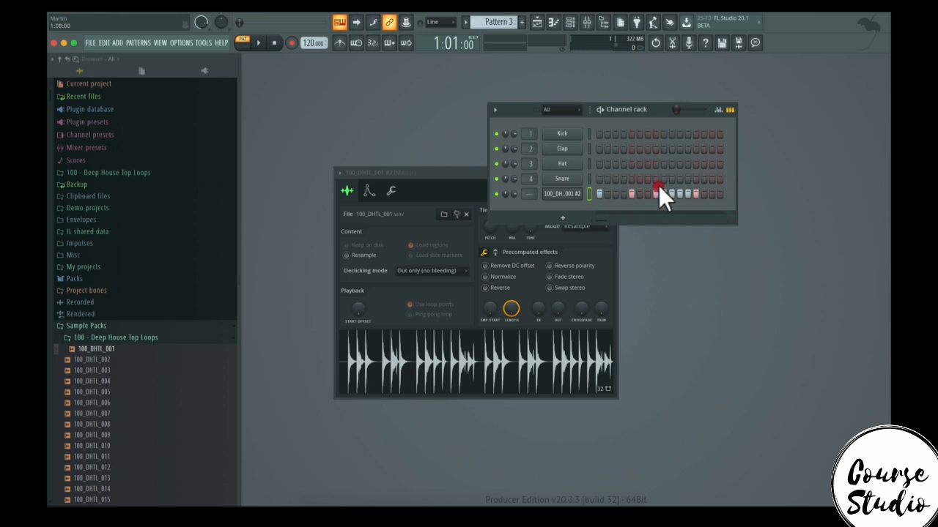
{"action": "right_click", "coordinate": [658, 187]}
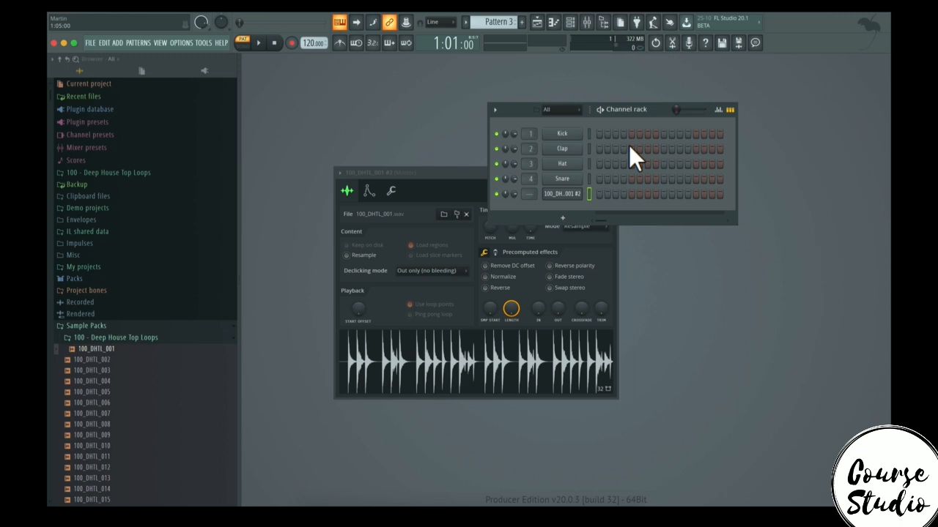
Look at the playlist and mixer windows together, and show and hide the playlist and piano roll
{"action": "left_click", "coordinate": [542, 22]}
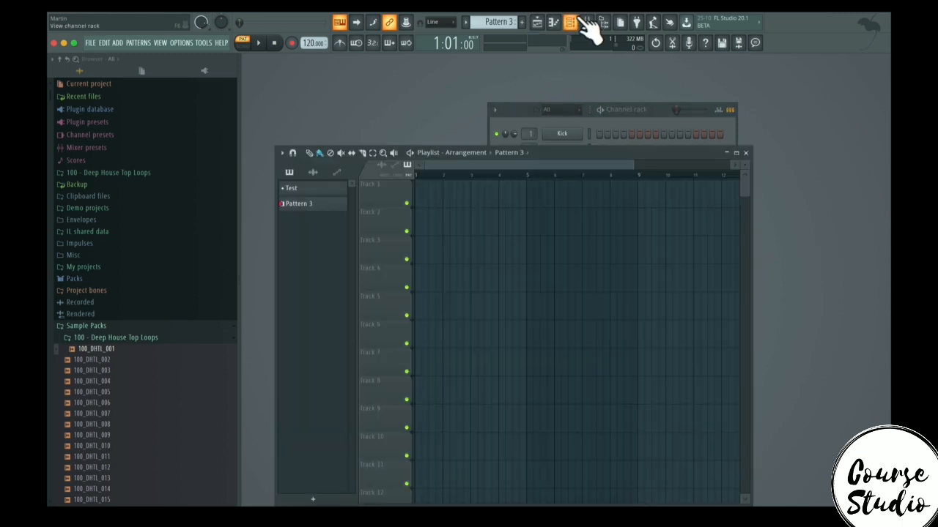
{"action": "left_click", "coordinate": [586, 22]}
{"action": "left_click_drag", "start_coordinate": [396, 269], "coordinate": [431, 256]}
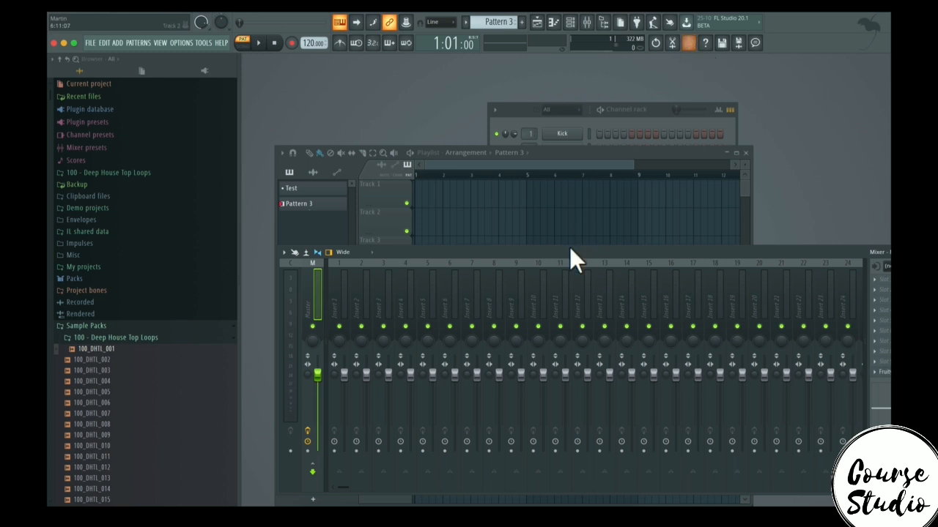
{"action": "left_click", "coordinate": [745, 152]}
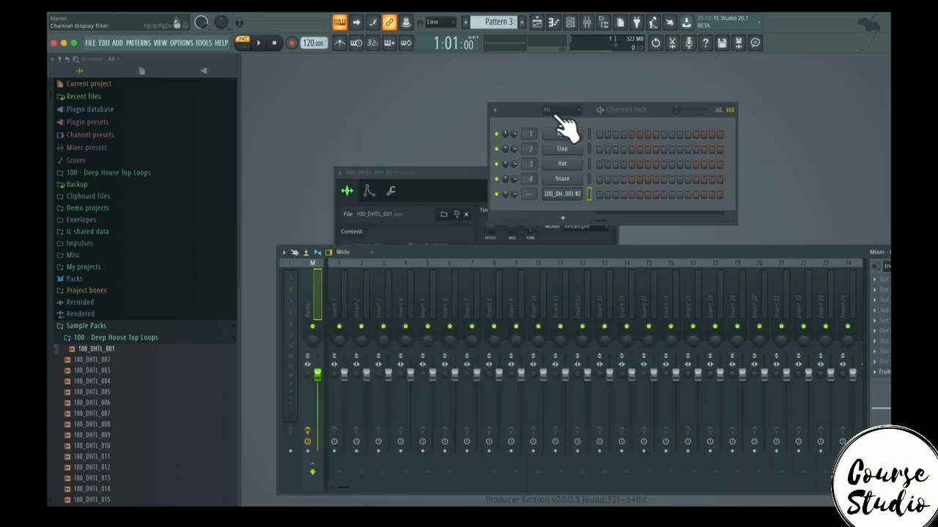
{"action": "left_click", "coordinate": [554, 22]}
{"action": "left_click", "coordinate": [553, 21]}
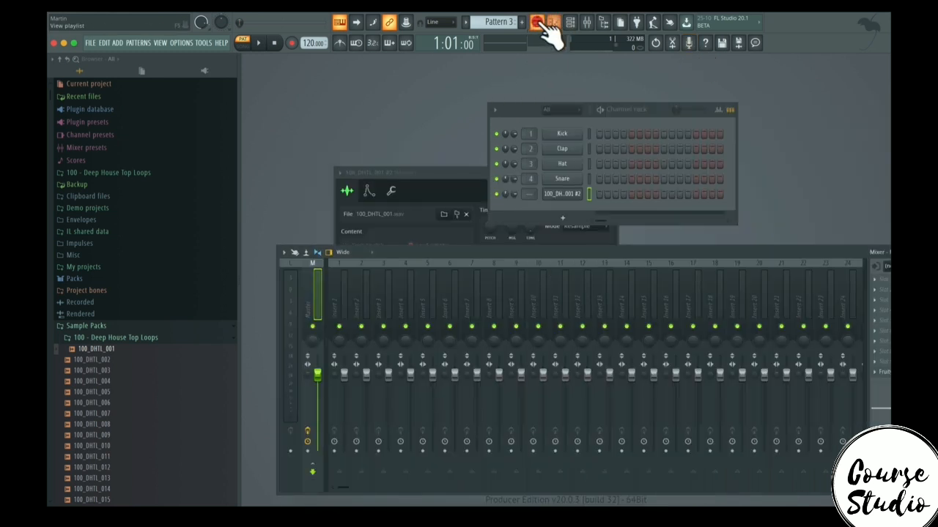
Close the mixer, channel rack and sampler settings windows to clear the workspace
{"action": "left_click", "coordinate": [587, 25]}
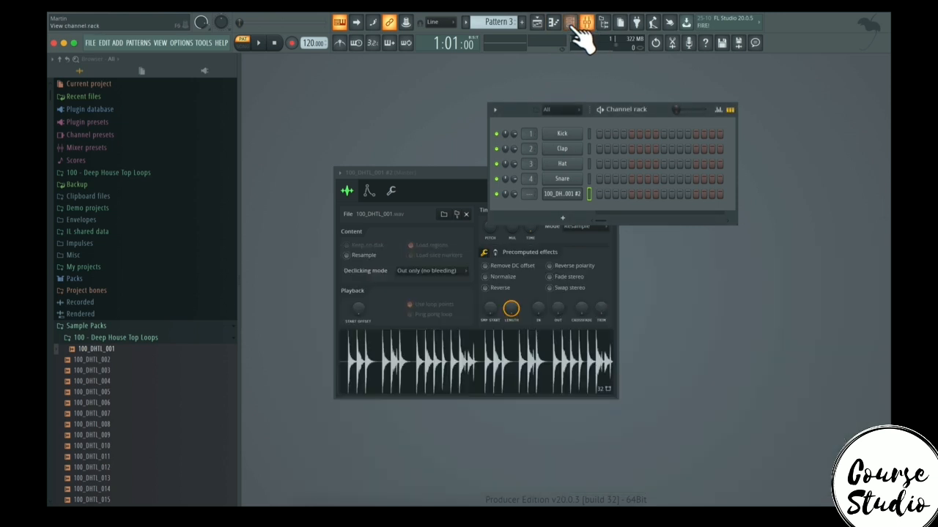
{"action": "left_click", "coordinate": [572, 25]}
{"action": "left_click", "coordinate": [612, 172]}
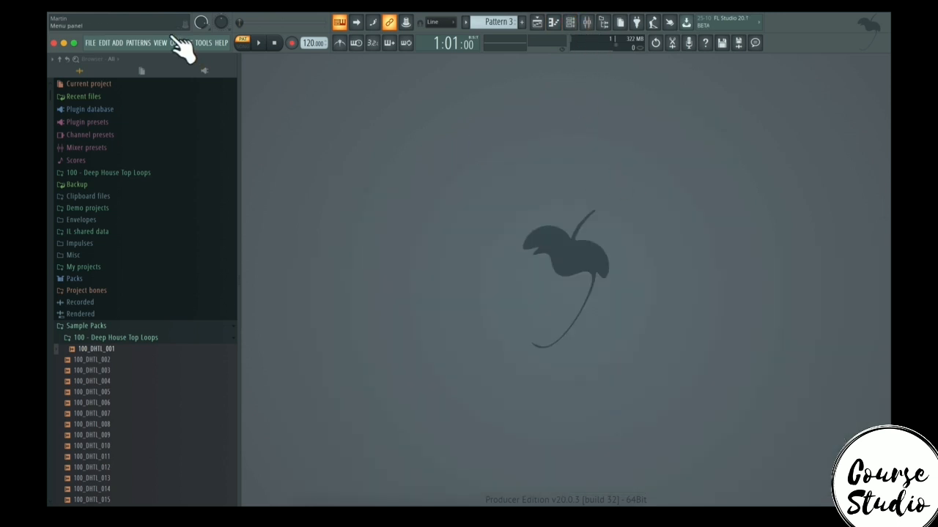
Open the playlist maximized and bring the channel rack in front of it
{"action": "key", "text": "F6"}
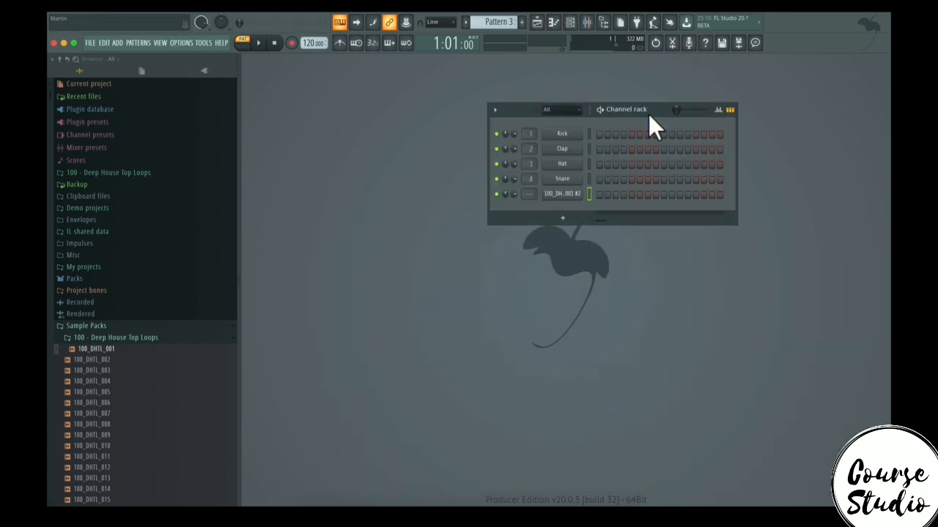
{"action": "left_click", "coordinate": [537, 23]}
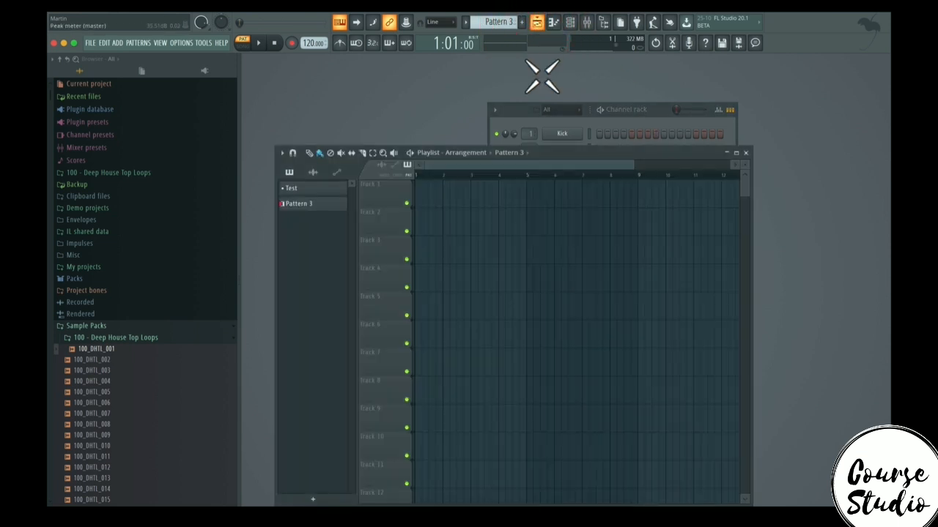
{"action": "double_click", "coordinate": [583, 151]}
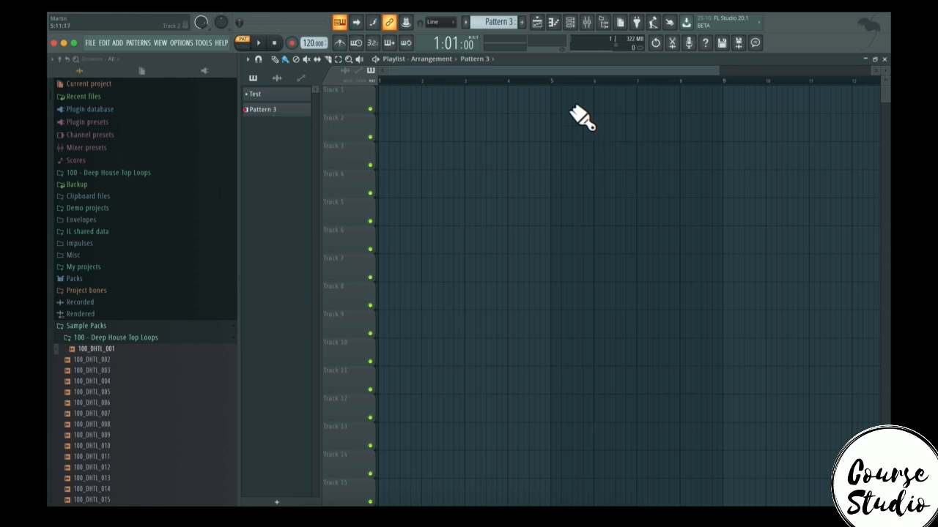
{"action": "left_click", "coordinate": [571, 23]}
{"action": "left_click", "coordinate": [572, 23]}
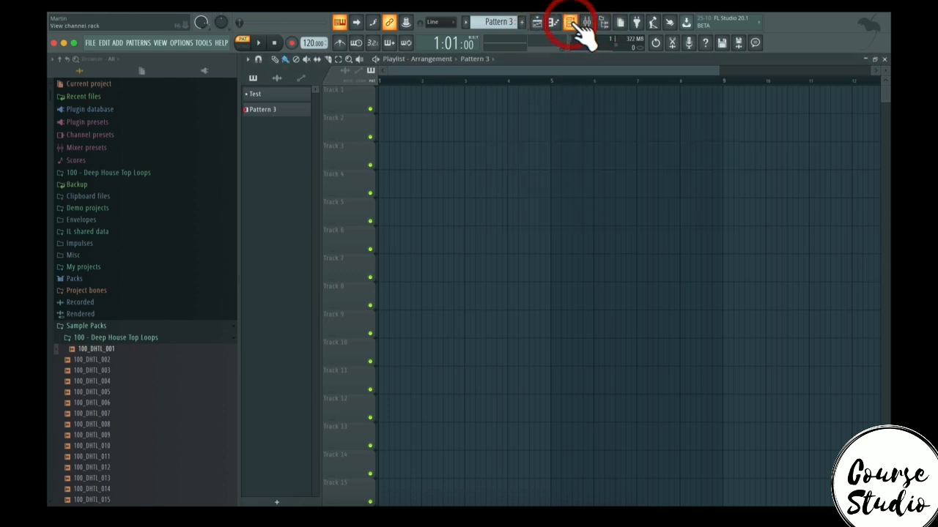
{"action": "left_click", "coordinate": [571, 22]}
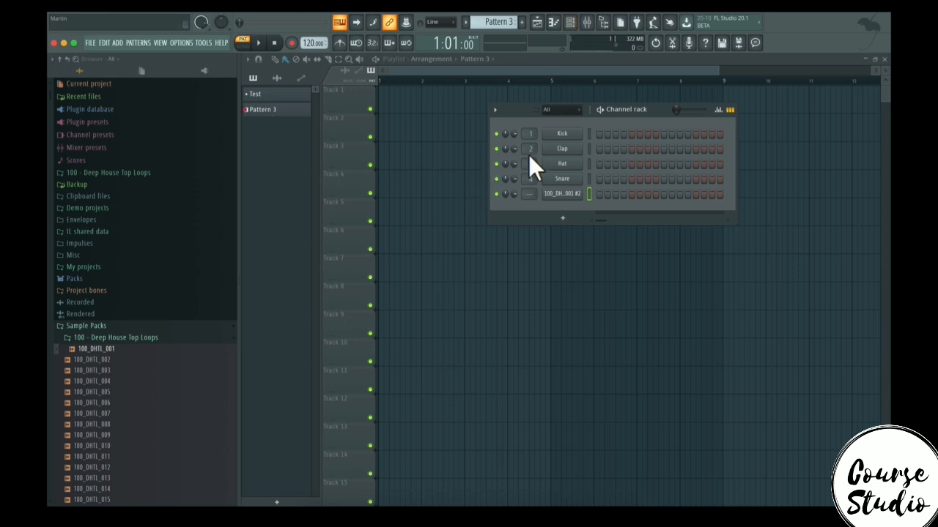
Place a Pattern 3 clip on playlist track 3 near bar 2 and delete it
{"action": "left_click", "coordinate": [438, 167]}
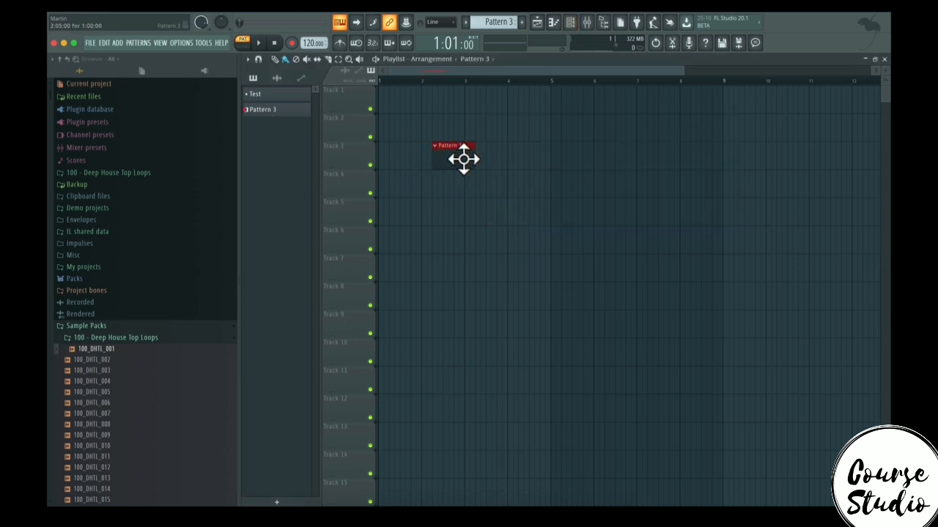
{"action": "right_click", "coordinate": [463, 159]}
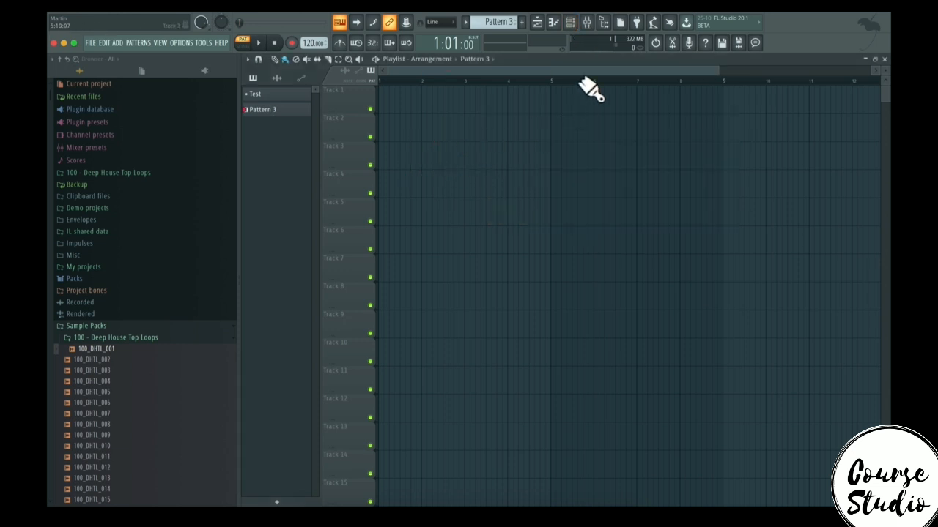
Detach the channel rack so it stays above the playlist and move it down over the lower playlist tracks
{"action": "left_click", "coordinate": [570, 22]}
{"action": "left_click", "coordinate": [496, 109]}
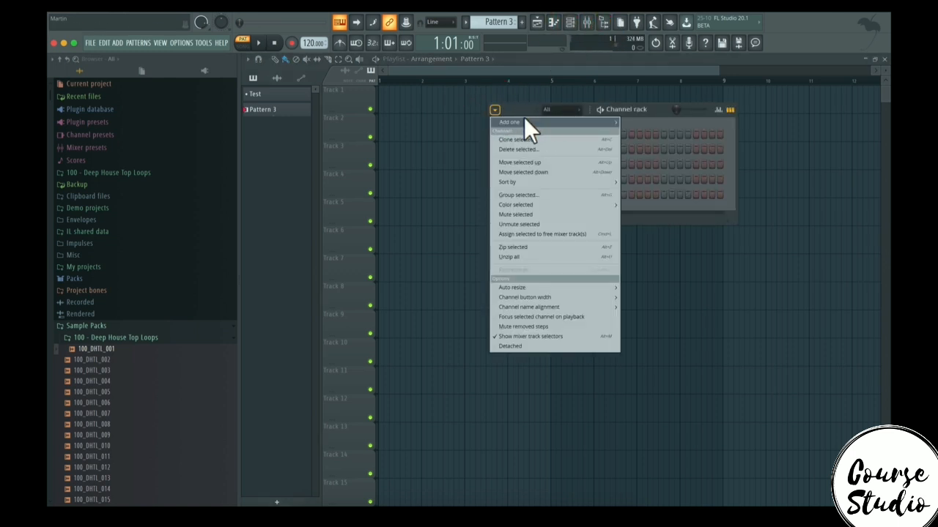
{"action": "left_click", "coordinate": [524, 120]}
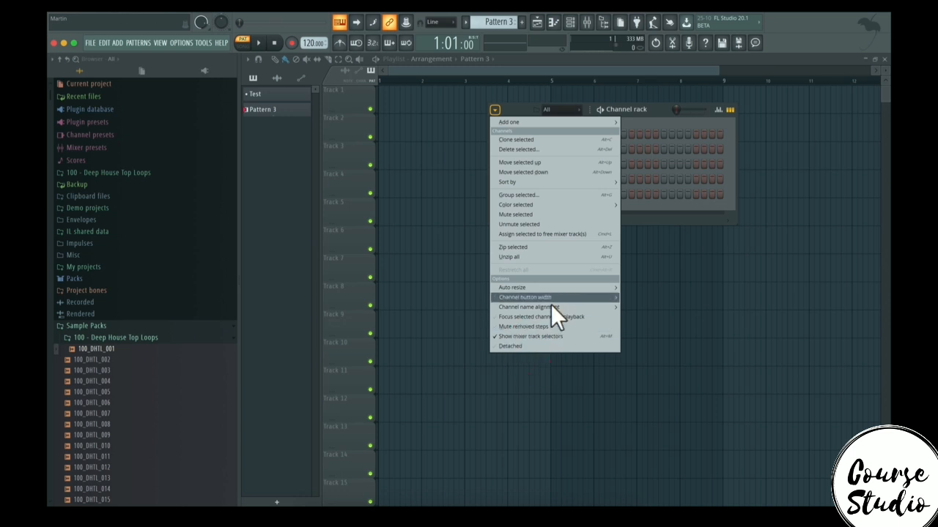
{"action": "left_click", "coordinate": [523, 349]}
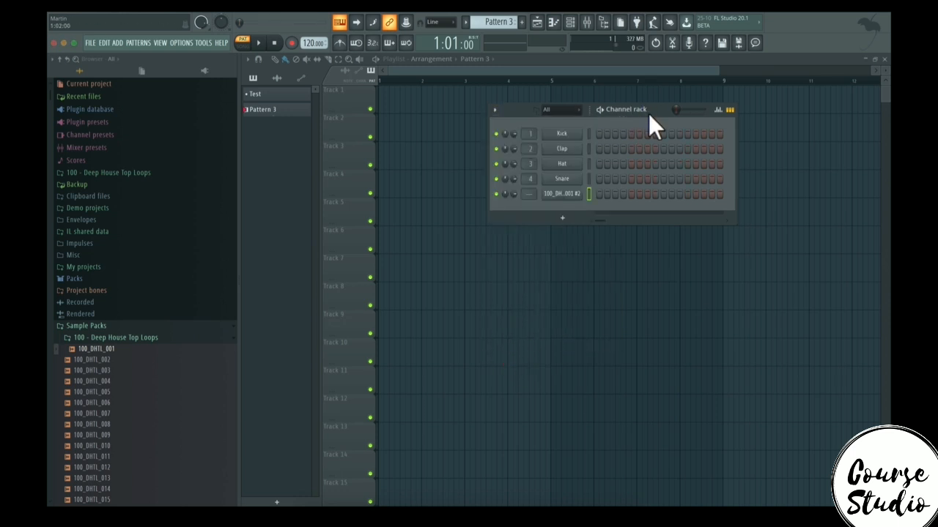
{"action": "left_click_drag", "start_coordinate": [648, 113], "coordinate": [430, 365]}
Place two Pattern 3 clips on playlist track 7 and delete both
{"action": "left_click", "coordinate": [459, 265]}
{"action": "left_click", "coordinate": [541, 260]}
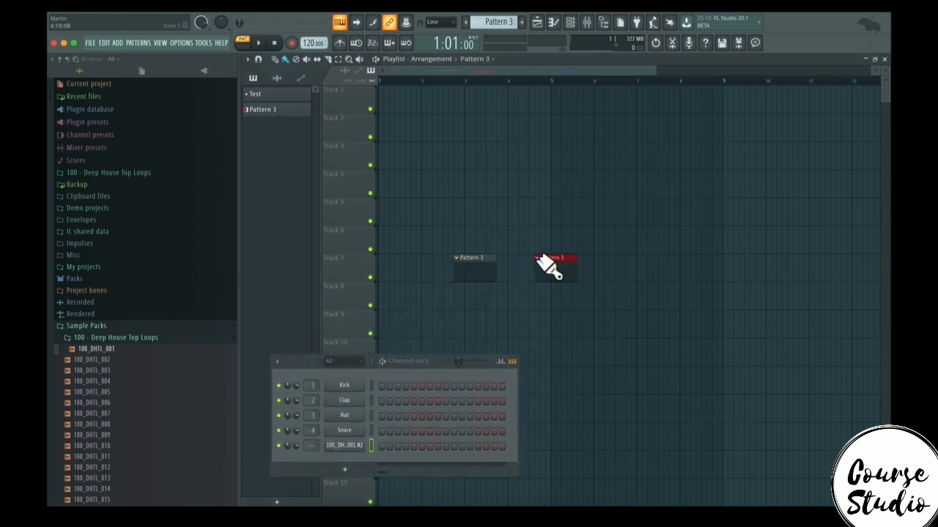
{"action": "right_click", "coordinate": [555, 265]}
{"action": "right_click", "coordinate": [479, 269]}
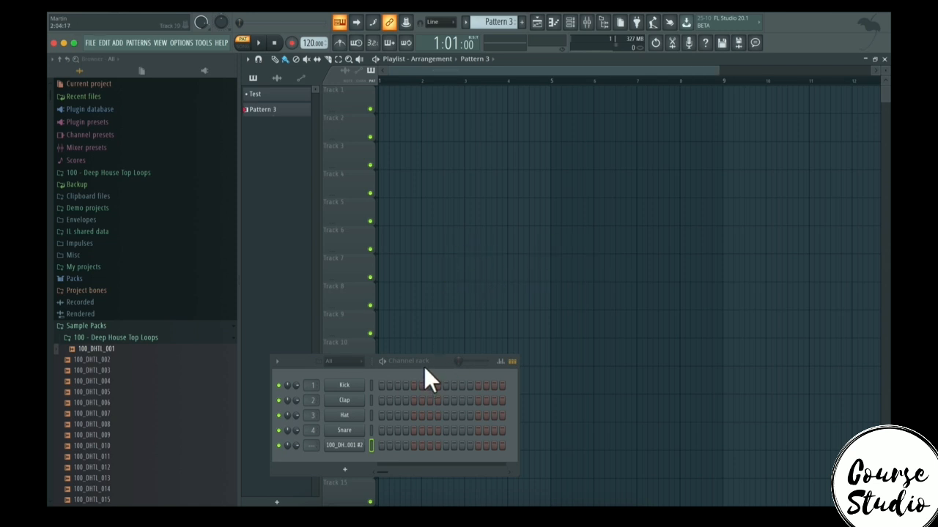
Toggle the detached channel rack's visibility off and on to check its behaviour over the playlist
{"action": "left_click", "coordinate": [571, 22]}
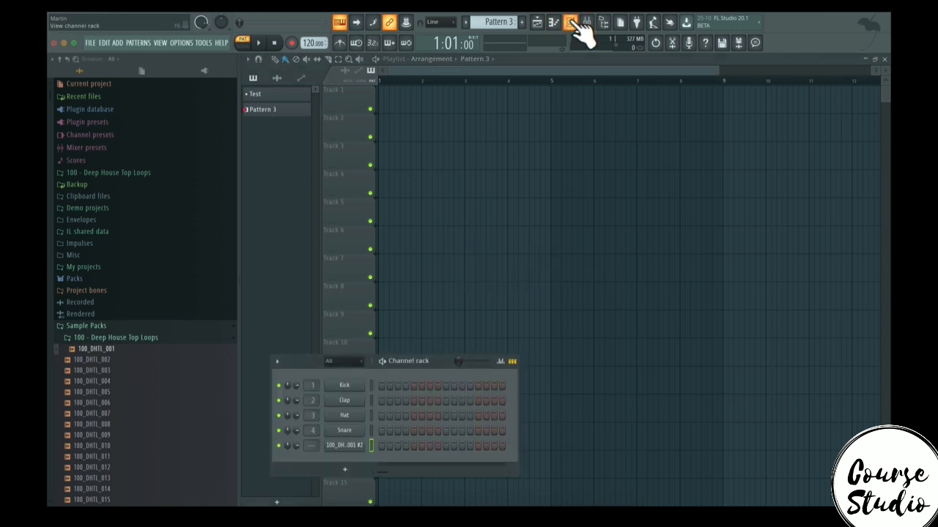
{"action": "left_click", "coordinate": [571, 22]}
{"action": "left_click", "coordinate": [571, 22]}
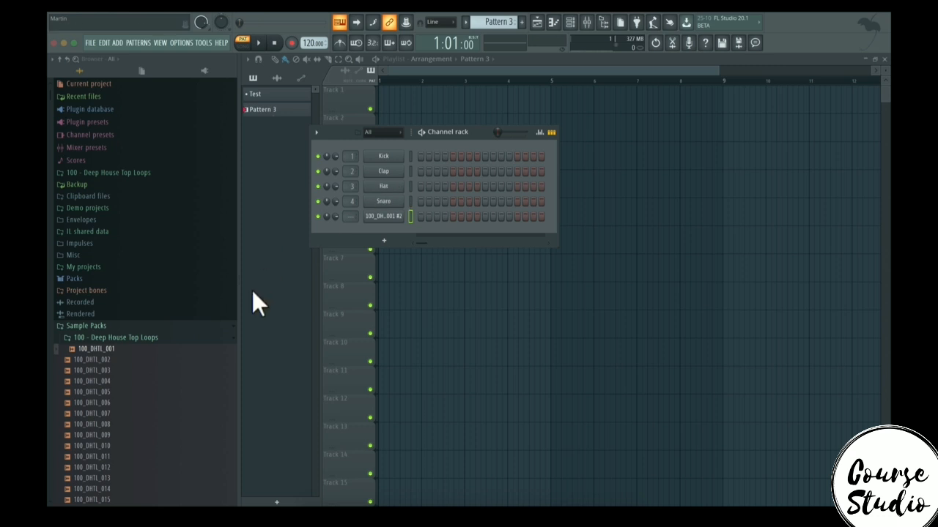
Open the Kicks sample folder under Packs > Drums in the browser
{"action": "left_click", "coordinate": [93, 337]}
{"action": "left_click", "coordinate": [94, 279]}
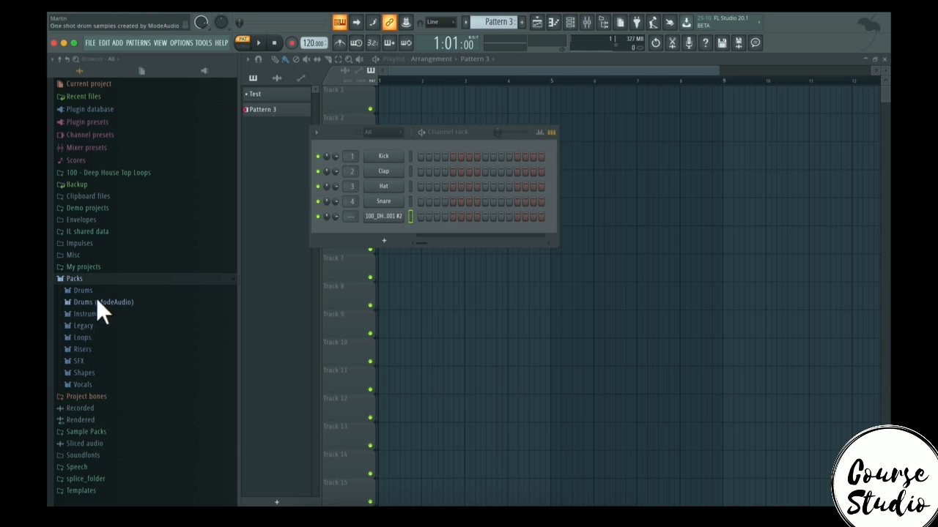
{"action": "left_click", "coordinate": [99, 292]}
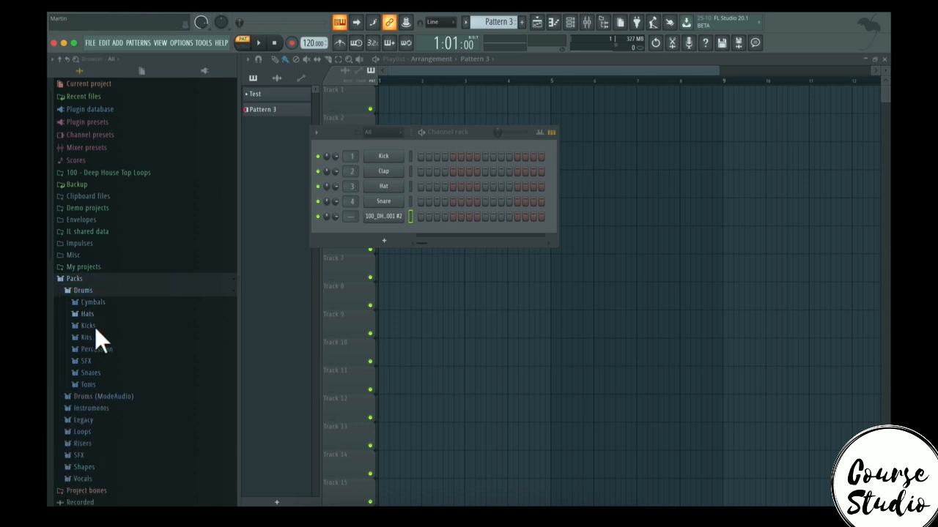
{"action": "left_click", "coordinate": [98, 326]}
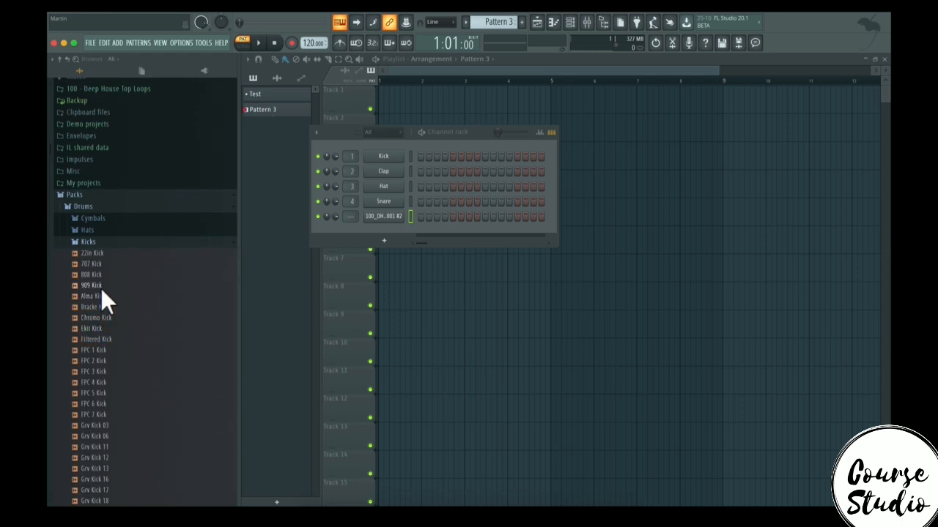
Preview kick samples, add 808 Kick to the channel rack as a new channel, and collapse the Kicks folder
{"action": "left_click", "coordinate": [96, 378]}
{"action": "left_click_drag", "start_coordinate": [105, 288], "coordinate": [106, 284]}
{"action": "left_click", "coordinate": [110, 272]}
{"action": "left_click_drag", "start_coordinate": [93, 271], "coordinate": [384, 226]}
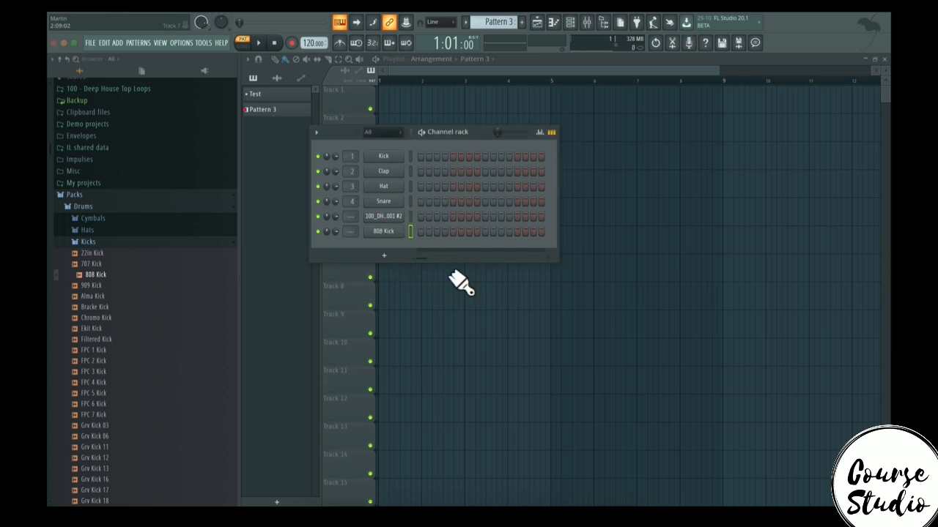
{"action": "left_click", "coordinate": [150, 251]}
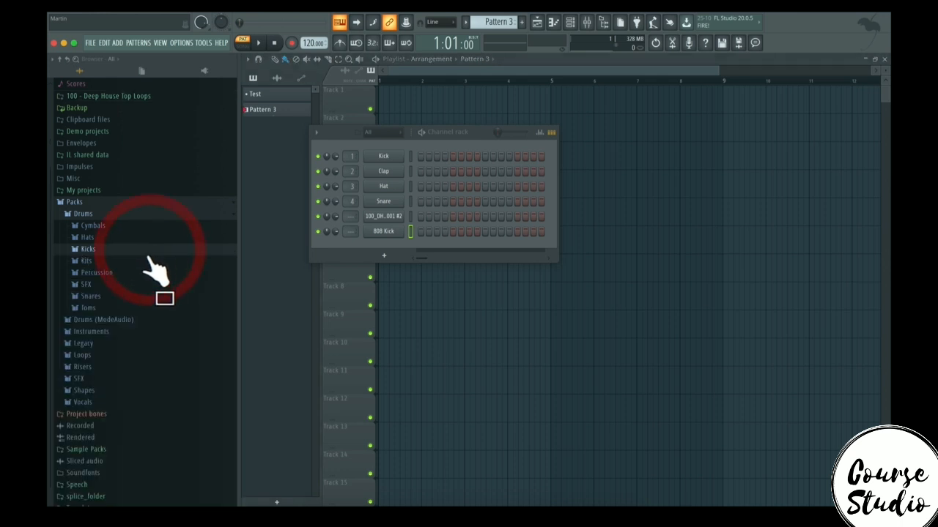
Open Instruments > Guitar > Classical Acoustic in the browser and add Classical Acoustic (1) to the channel rack as a new channel
{"action": "left_click", "coordinate": [110, 332]}
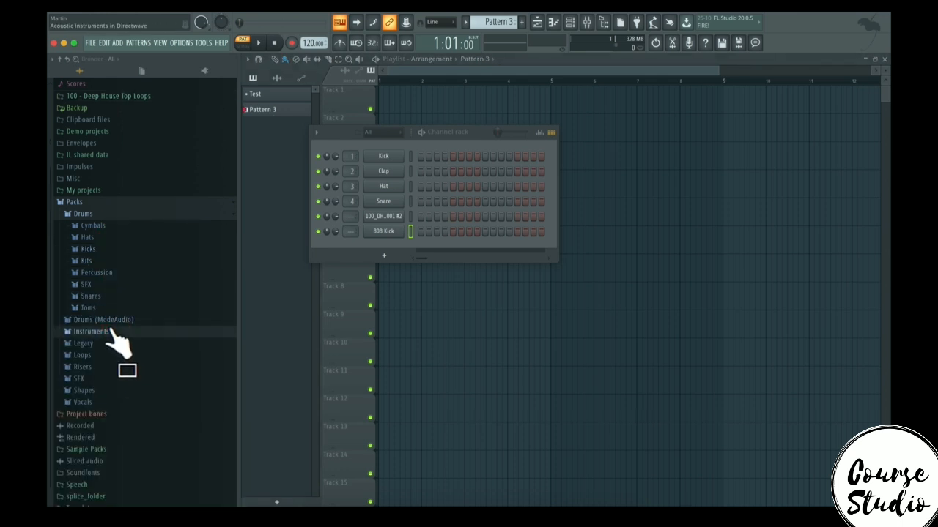
{"action": "left_click", "coordinate": [97, 337]}
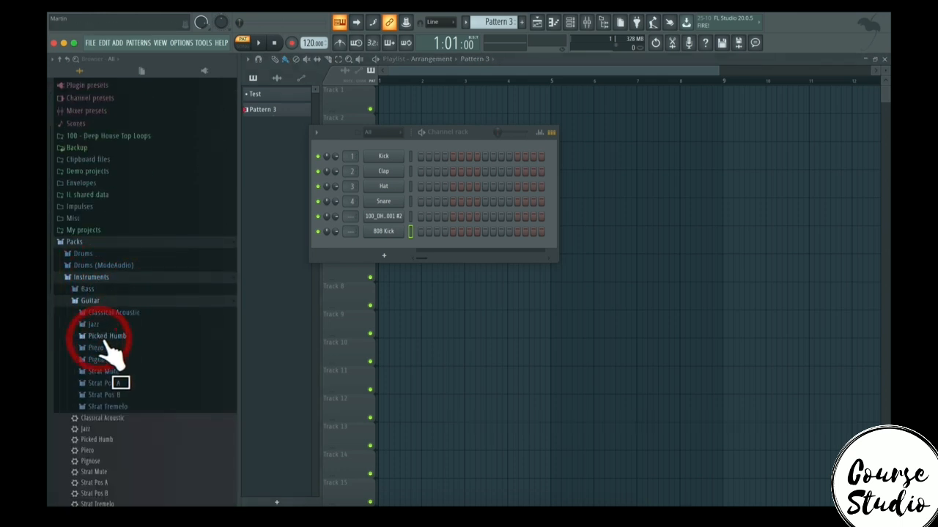
{"action": "left_click", "coordinate": [111, 314]}
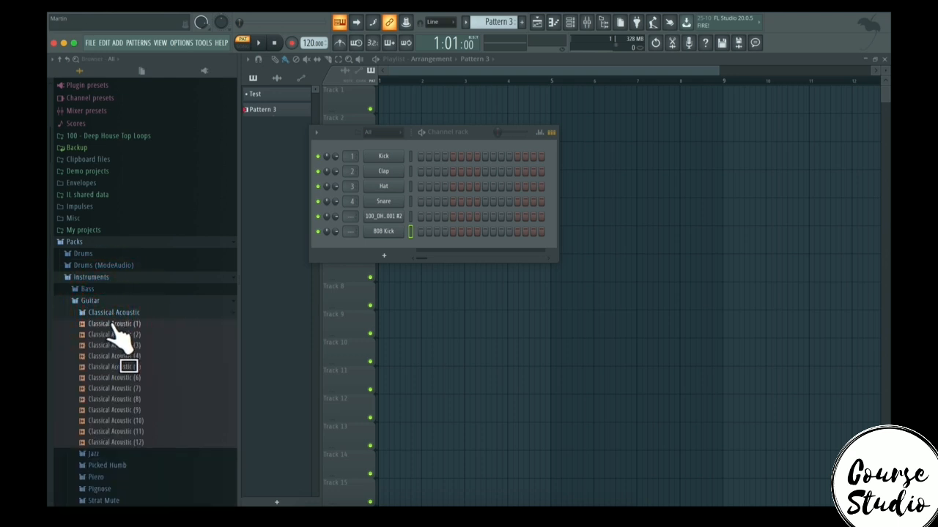
{"action": "left_click_drag", "start_coordinate": [116, 329], "coordinate": [386, 246]}
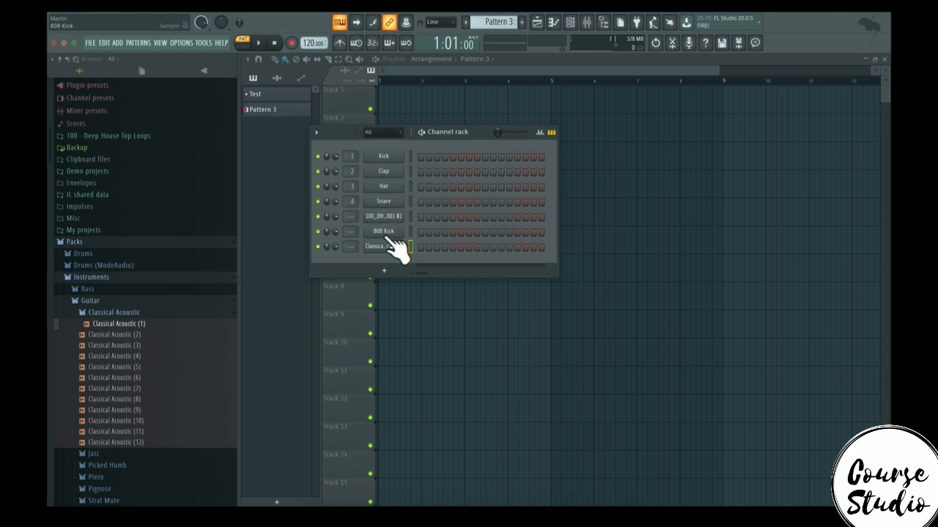
Open the 808 Kick channel's sampler settings with the channel rack moved clear, examine the waveform and envelope pages, and close the settings
{"action": "left_click", "coordinate": [387, 231]}
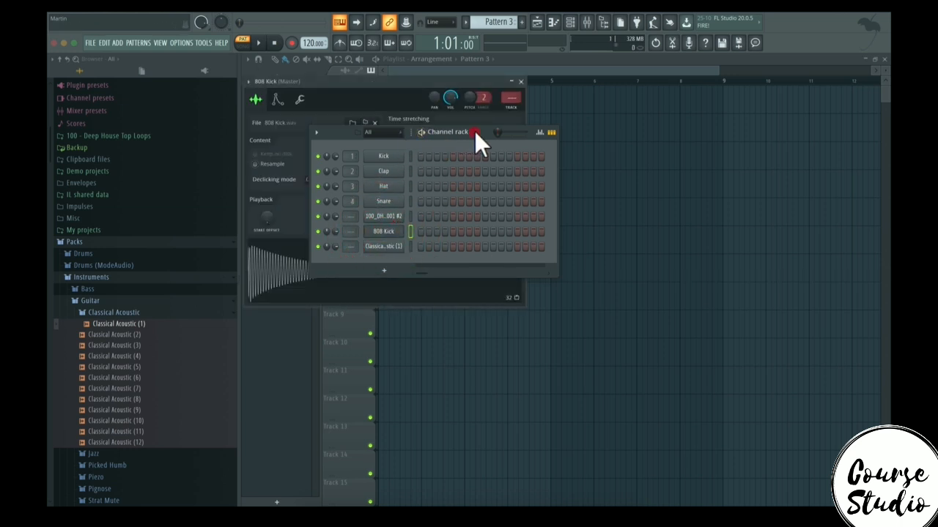
{"action": "left_click_drag", "start_coordinate": [475, 131], "coordinate": [722, 110]}
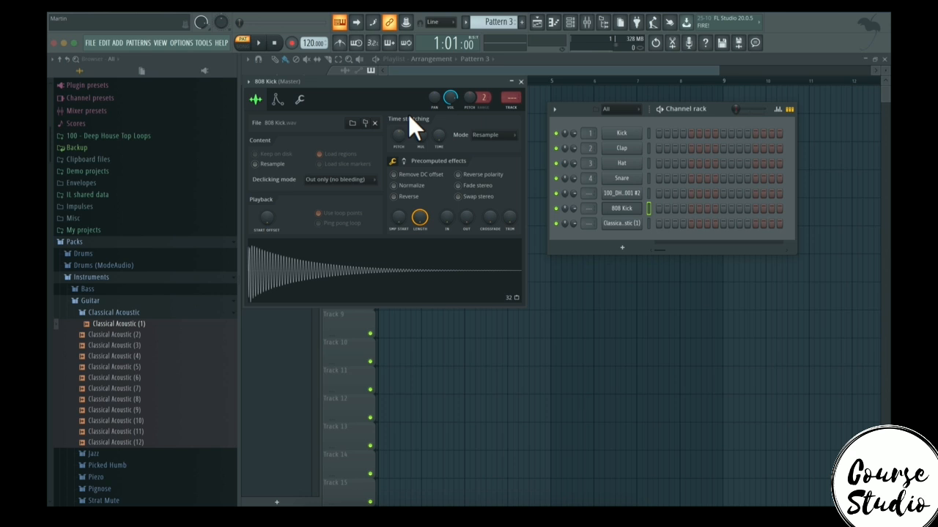
{"action": "left_click", "coordinate": [338, 281]}
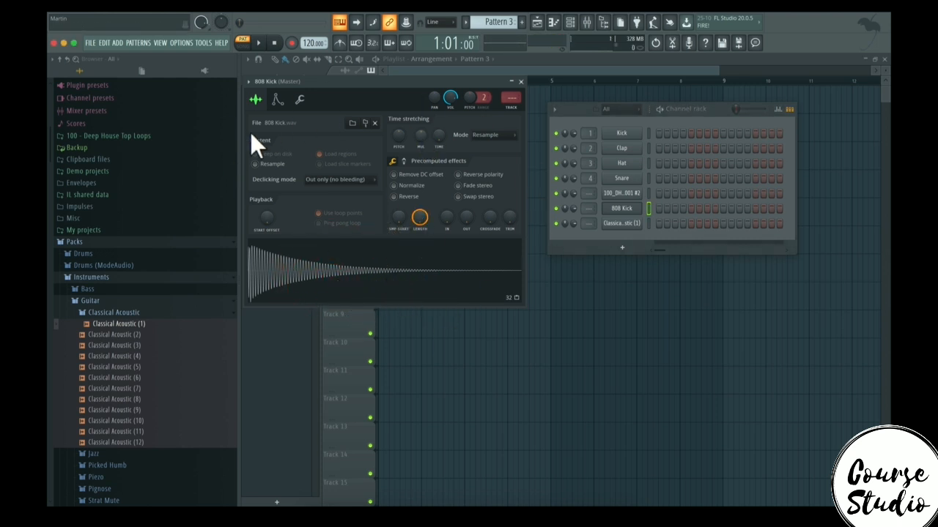
{"action": "left_click", "coordinate": [278, 99]}
{"action": "left_click", "coordinate": [521, 81]}
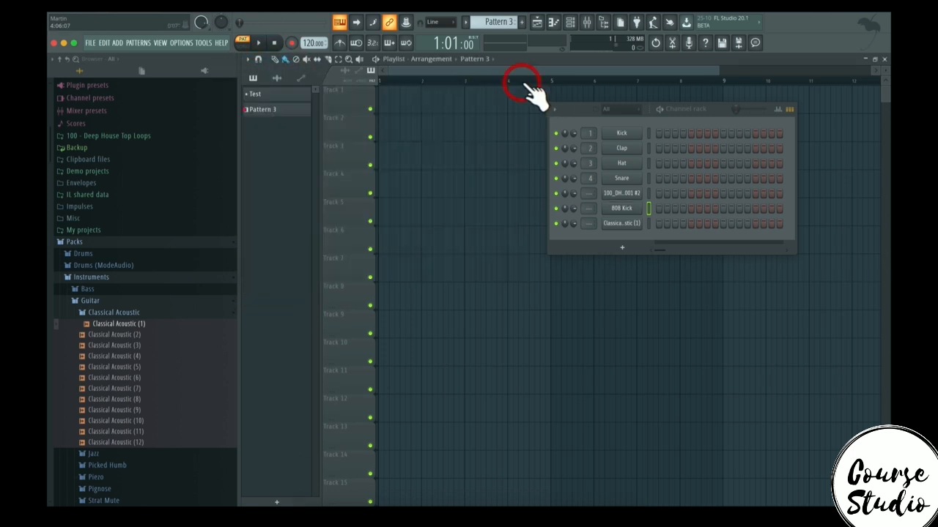
Reposition the channel rack and view the settings of the Classical Acoustic (1), 100_DH loop, 808 Kick, Snare, Clap and Kick channels
{"action": "left_click_drag", "start_coordinate": [716, 114], "coordinate": [574, 137]}
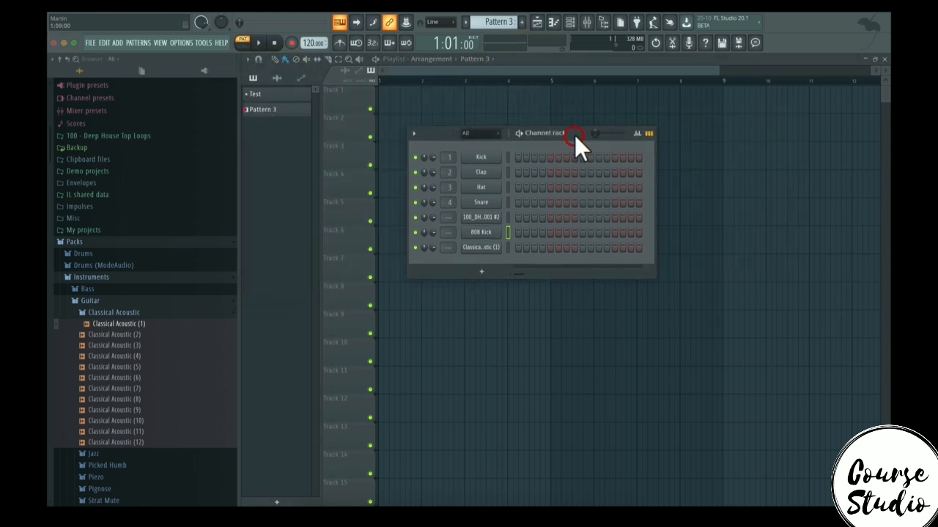
{"action": "left_click", "coordinate": [484, 248]}
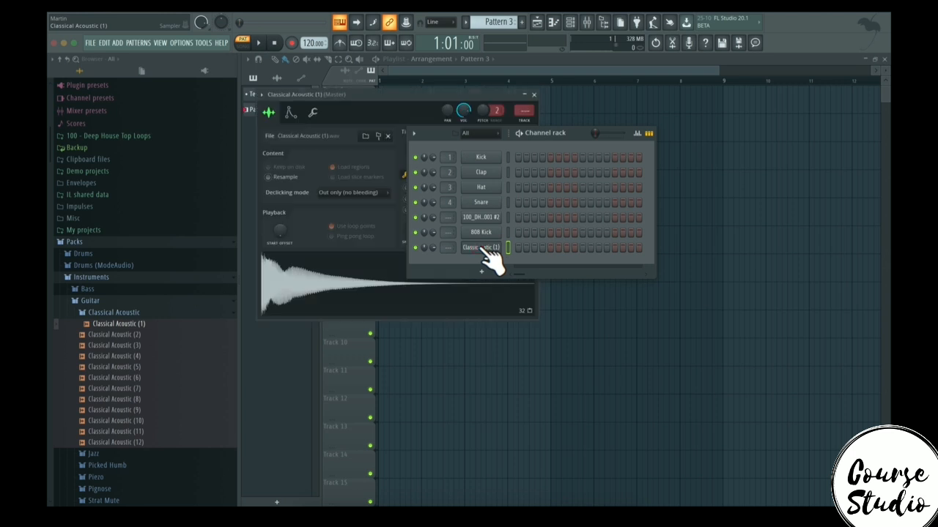
{"action": "left_click", "coordinate": [480, 218]}
{"action": "left_click", "coordinate": [480, 233]}
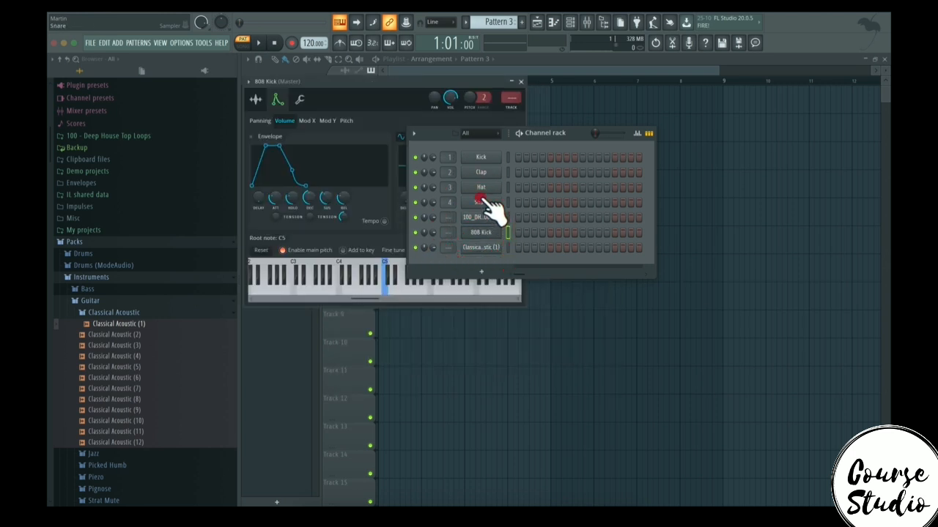
{"action": "left_click", "coordinate": [482, 203]}
{"action": "left_click", "coordinate": [482, 172]}
{"action": "left_click", "coordinate": [485, 157]}
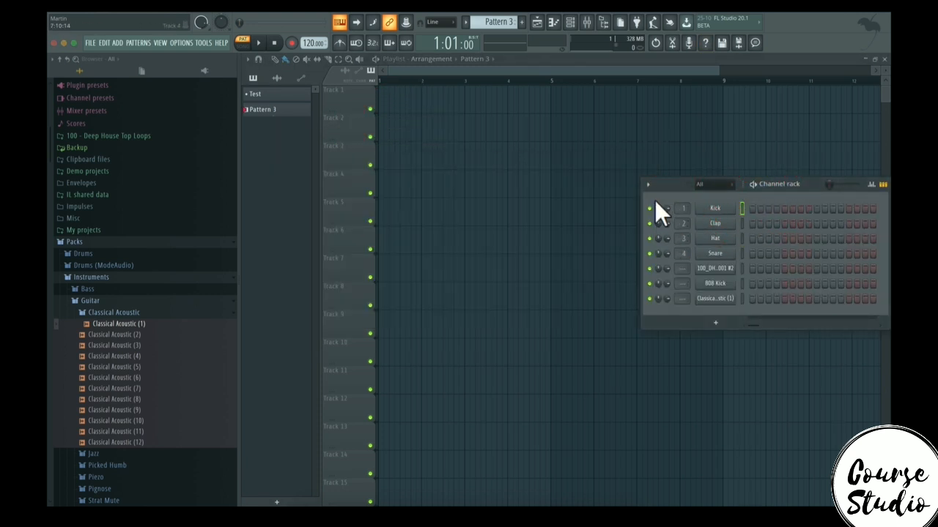
Try the Kick channel's panning and volume knobs in the channel rack and compare them with the volume control in its sampler settings
{"action": "left_click_drag", "start_coordinate": [659, 208], "coordinate": [659, 211]}
{"action": "left_click_drag", "start_coordinate": [668, 208], "coordinate": [668, 219]}
{"action": "left_click", "coordinate": [716, 209]}
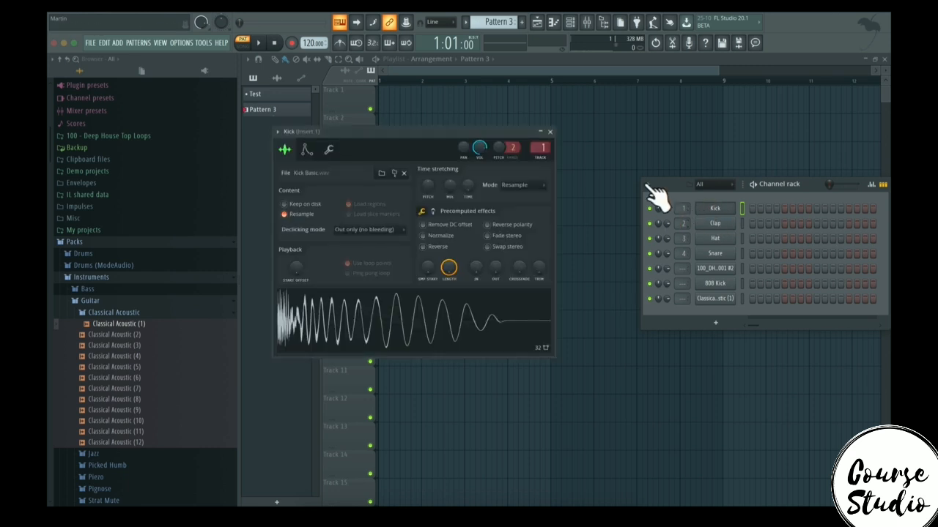
{"action": "left_click_drag", "start_coordinate": [480, 148], "coordinate": [480, 143]}
{"action": "left_click", "coordinate": [473, 141]}
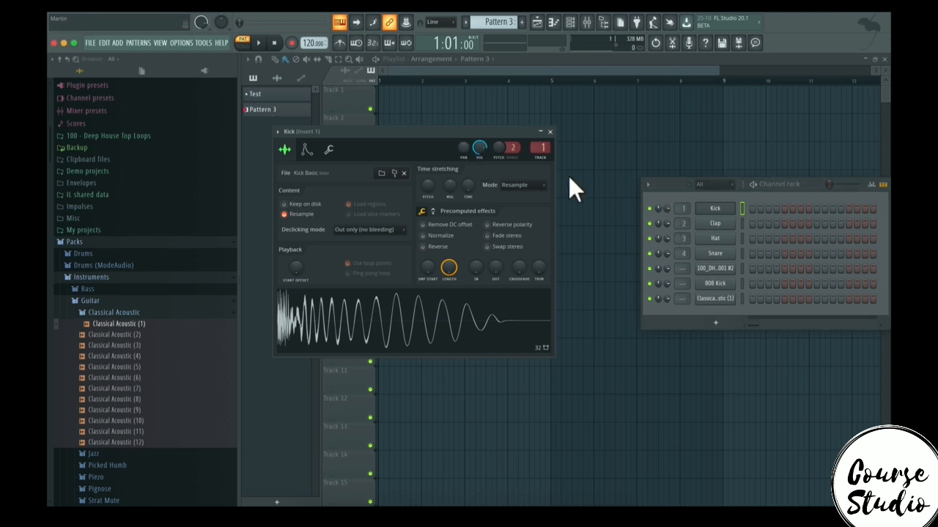
{"action": "left_click", "coordinate": [658, 209]}
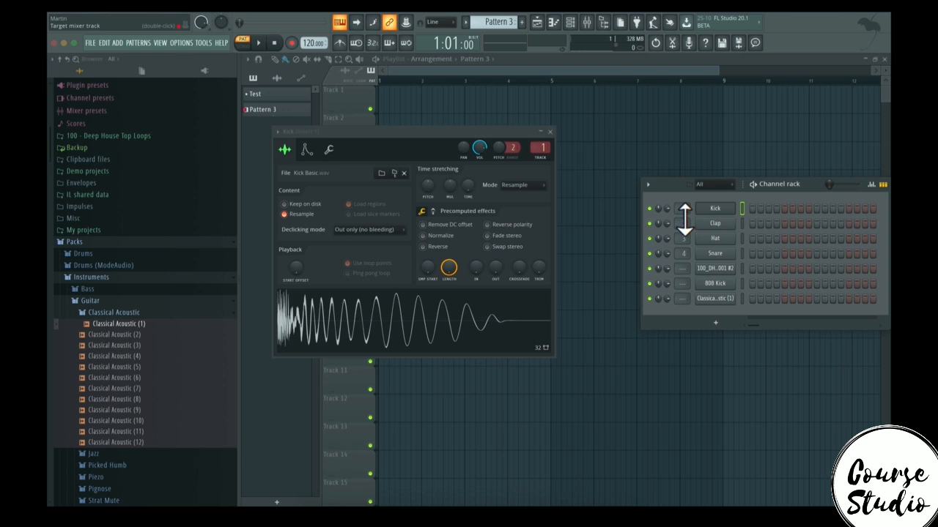
Open the mixer beneath the channel rack and route the Kick channel to mixer track 10
{"action": "left_click_drag", "start_coordinate": [684, 212], "coordinate": [684, 219]}
{"action": "left_click", "coordinate": [590, 22]}
{"action": "left_click_drag", "start_coordinate": [585, 262], "coordinate": [494, 260]}
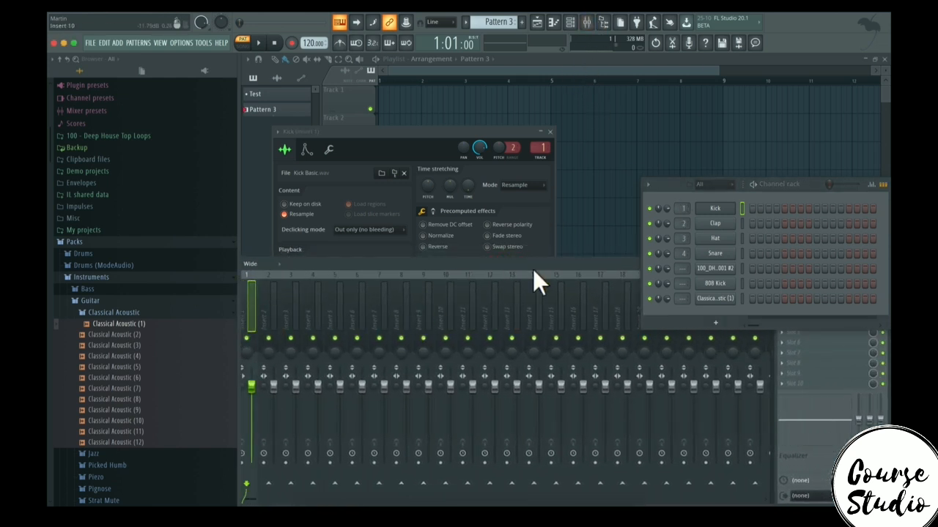
{"action": "left_click_drag", "start_coordinate": [683, 208], "coordinate": [683, 179]}
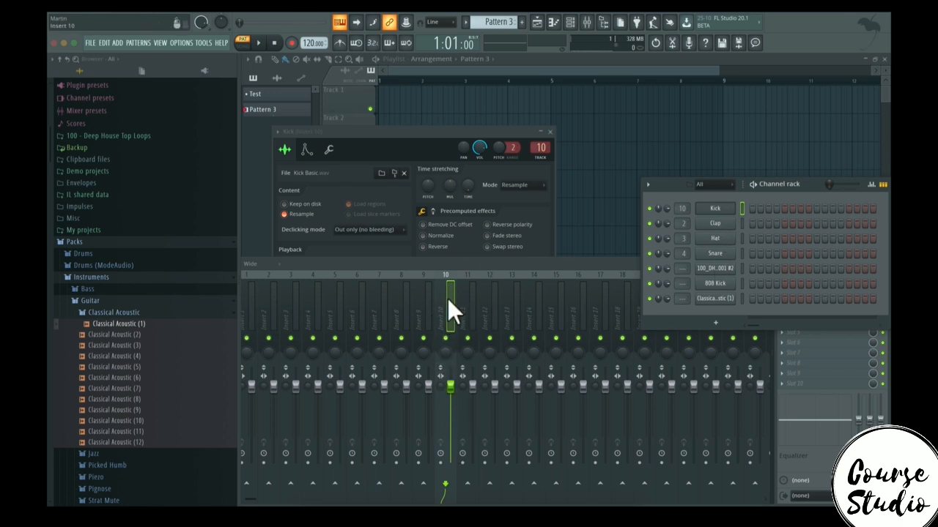
{"action": "mouse_move", "coordinate": [683, 209]}
{"action": "left_mouse_down"}
{"action": "mouse_move", "coordinate": [682, 233]}
{"action": "mouse_move", "coordinate": [686, 217]}
{"action": "left_mouse_up"}
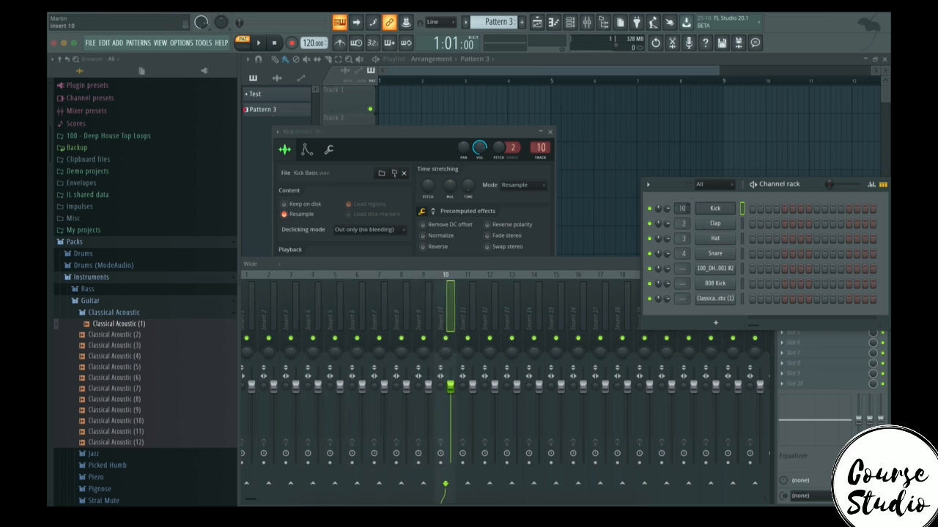
{"action": "right_click", "coordinate": [687, 218]}
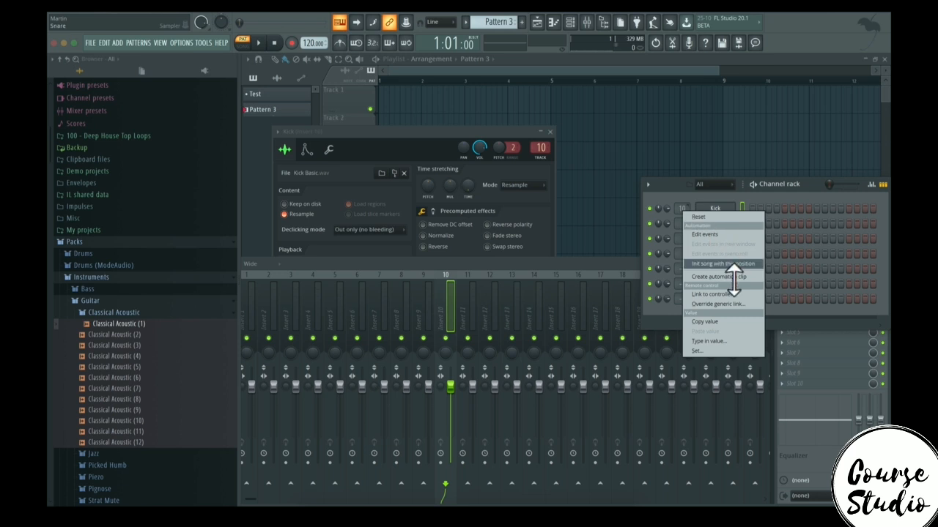
{"action": "left_click", "coordinate": [740, 198]}
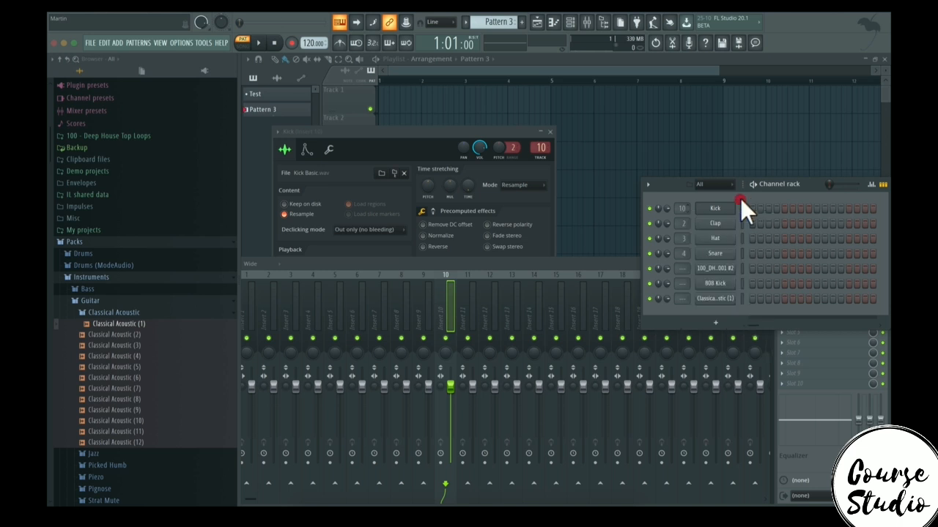
{"action": "mouse_move", "coordinate": [689, 205]}
{"action": "left_mouse_down"}
{"action": "mouse_move", "coordinate": [687, 220]}
{"action": "mouse_move", "coordinate": [689, 209]}
{"action": "left_mouse_up"}
{"action": "right_click", "coordinate": [683, 208]}
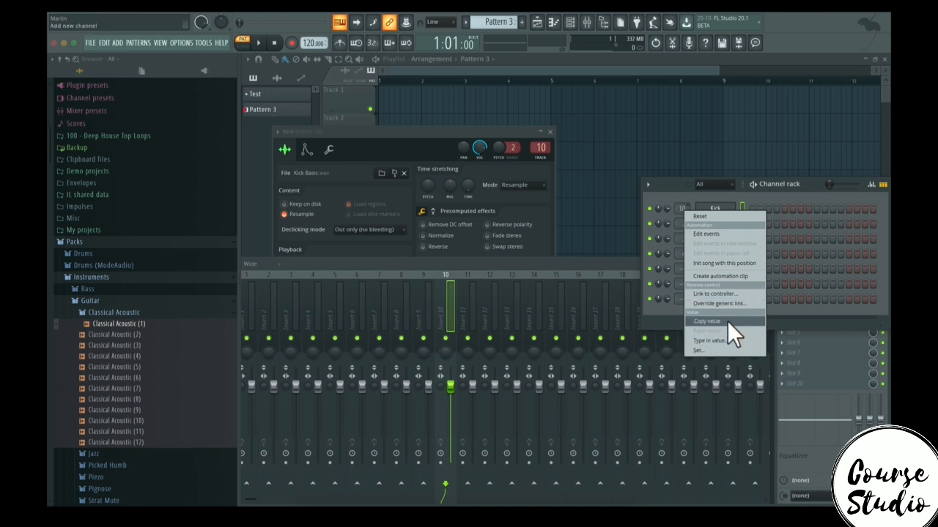
{"action": "left_click", "coordinate": [668, 184]}
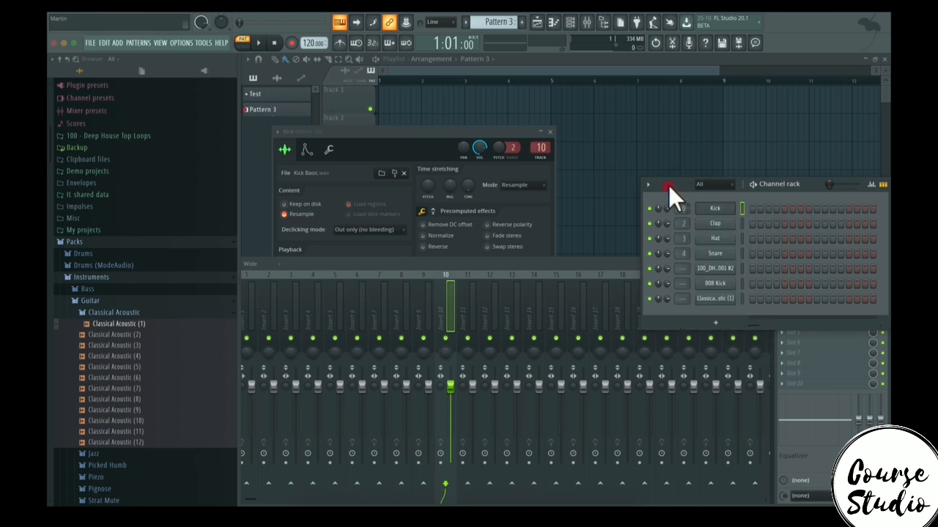
Copy the Kick channel's mixer track value and paste it onto the Clap channel's mixer track
{"action": "right_click", "coordinate": [686, 216]}
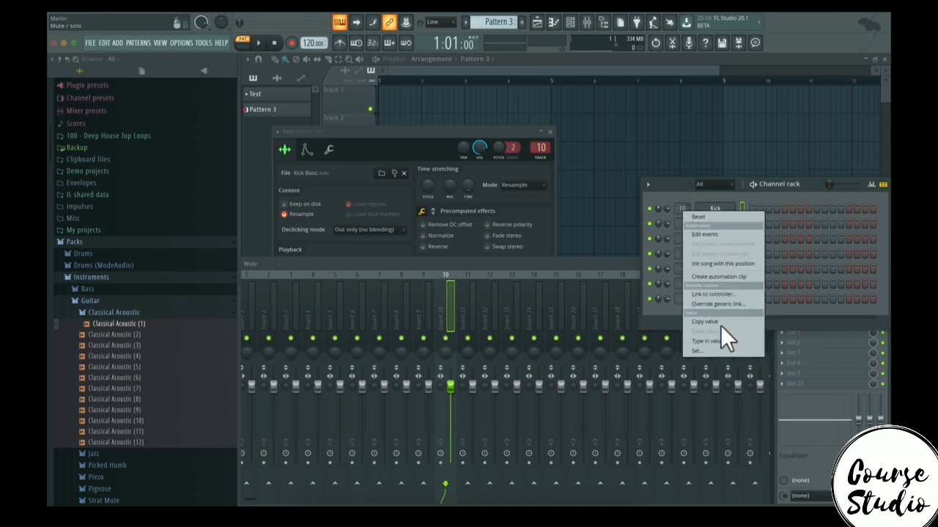
{"action": "left_click", "coordinate": [724, 335]}
{"action": "right_click", "coordinate": [684, 224]}
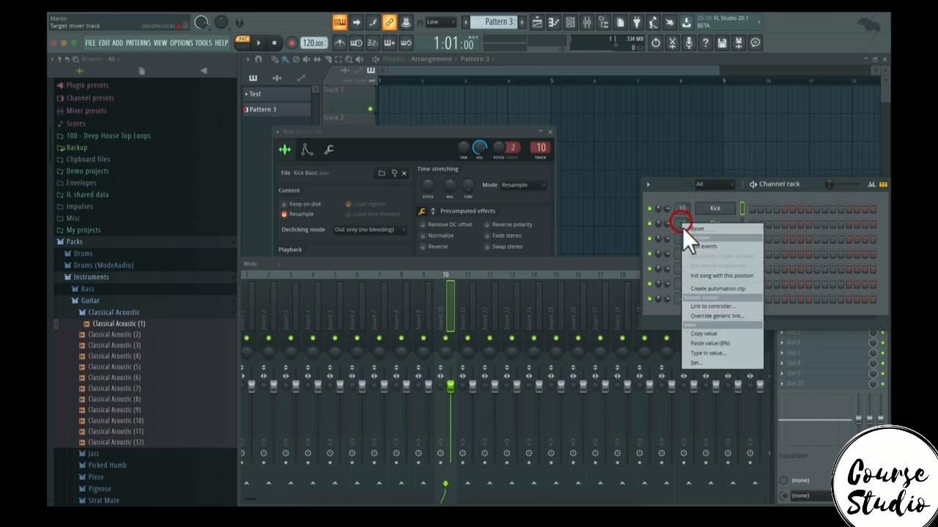
{"action": "left_click", "coordinate": [708, 340]}
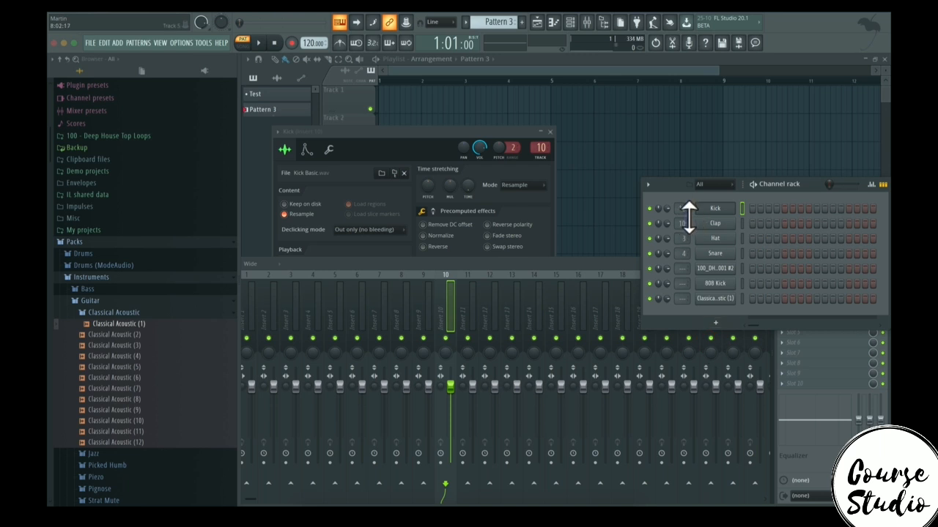
Copy the Kick channel's volume value and paste it onto the Hat channel's volume
{"action": "right_click", "coordinate": [664, 208]}
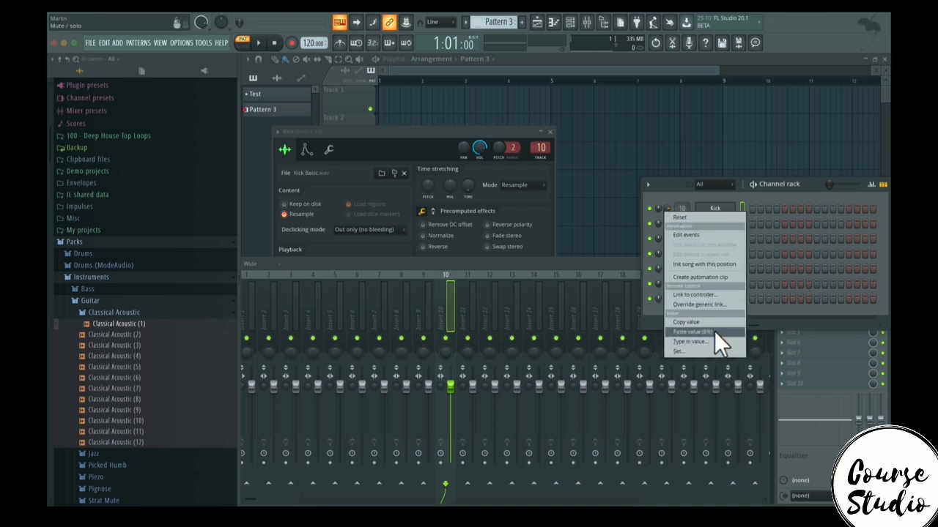
{"action": "left_click", "coordinate": [718, 324]}
{"action": "right_click", "coordinate": [668, 241]}
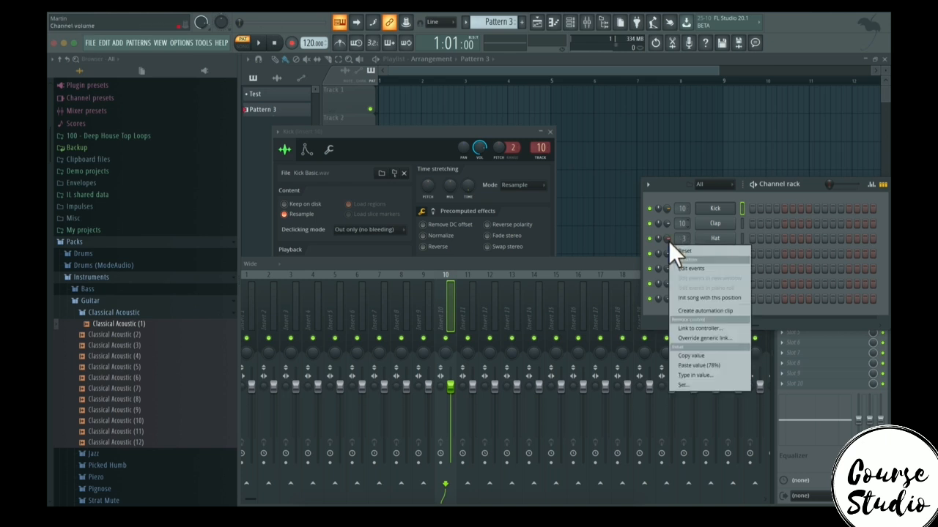
{"action": "left_click", "coordinate": [712, 364]}
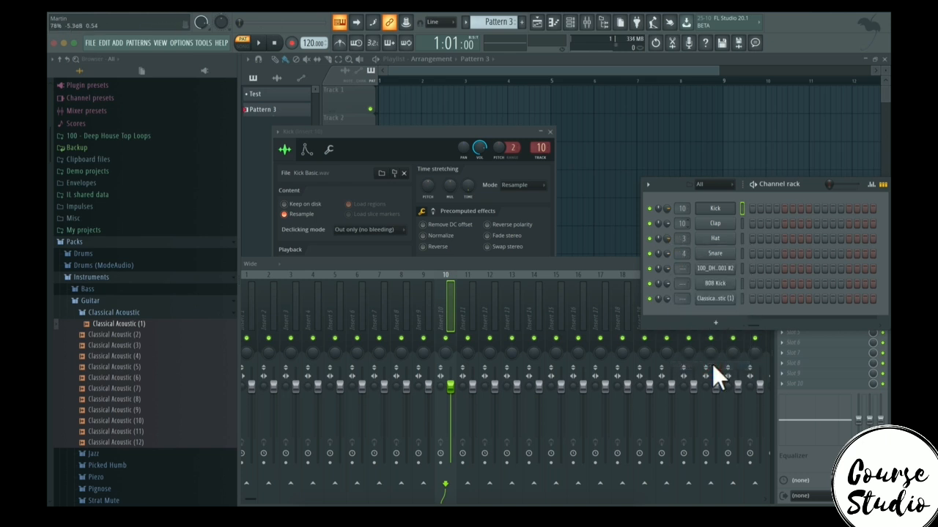
Route the Kick channel to mixer track 20 by entering the track number directly
{"action": "right_click", "coordinate": [681, 210]}
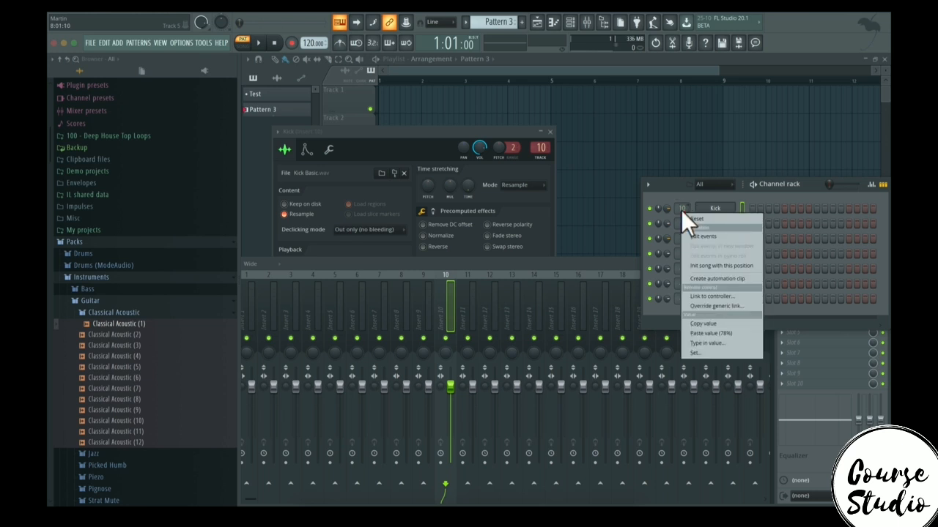
{"action": "left_click", "coordinate": [681, 204]}
{"action": "right_click", "coordinate": [681, 205]}
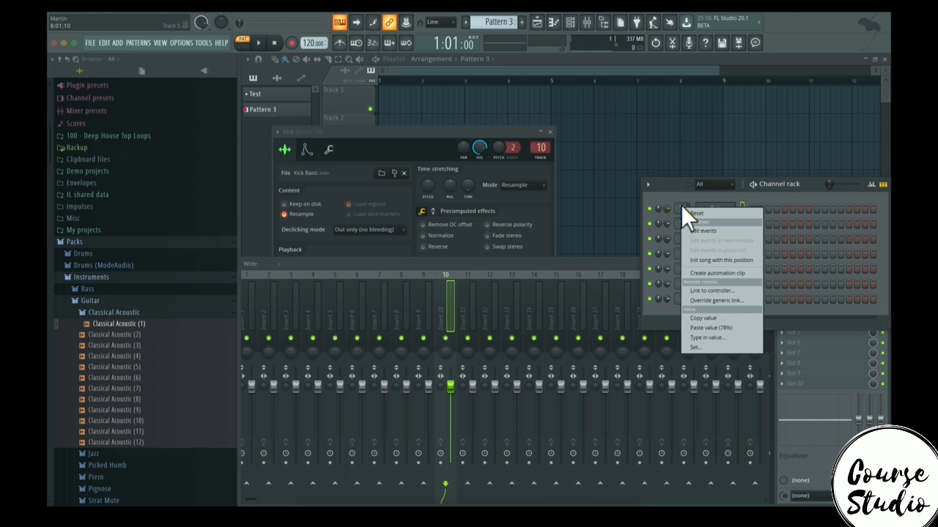
{"action": "left_click", "coordinate": [718, 339]}
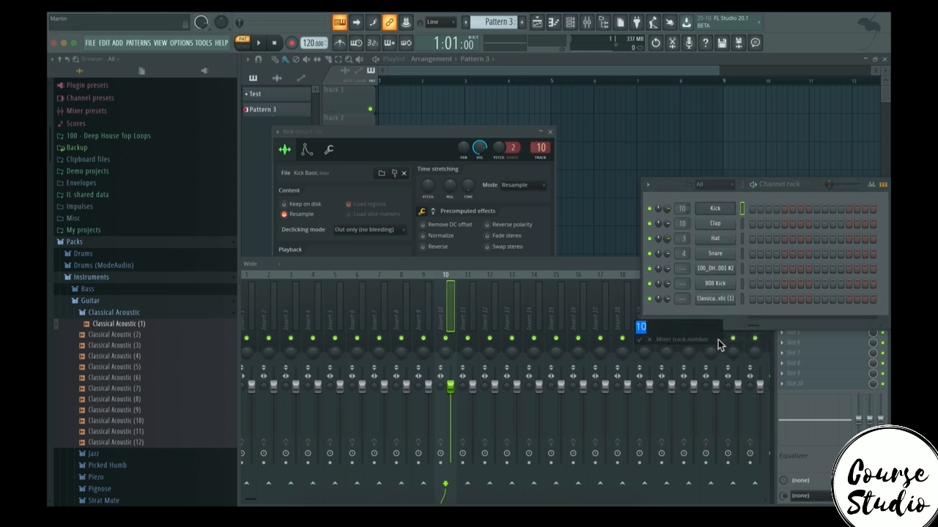
{"action": "type", "text": "20"}
{"action": "key", "text": "Return"}
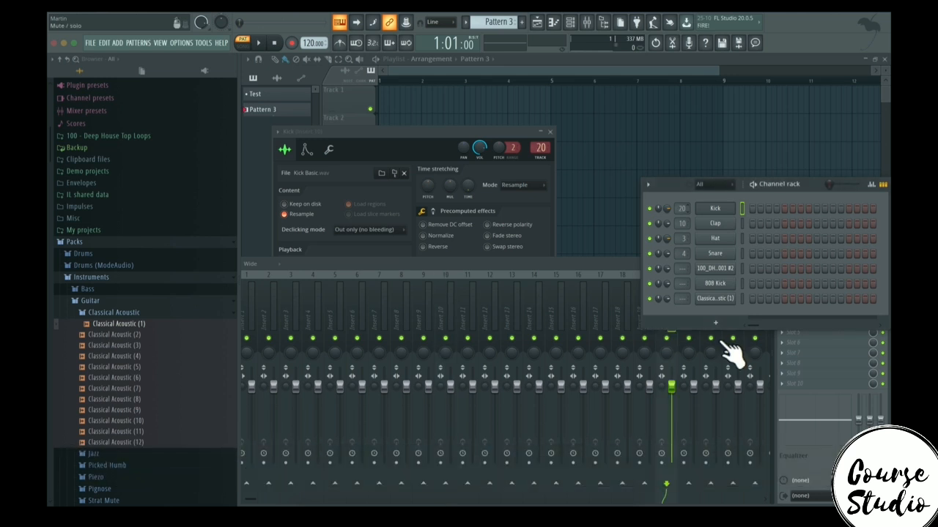
Close the Kick sampler settings and the mixer, and place the channel rack over the middle of the playlist
{"action": "left_click_drag", "start_coordinate": [726, 184], "coordinate": [586, 178]}
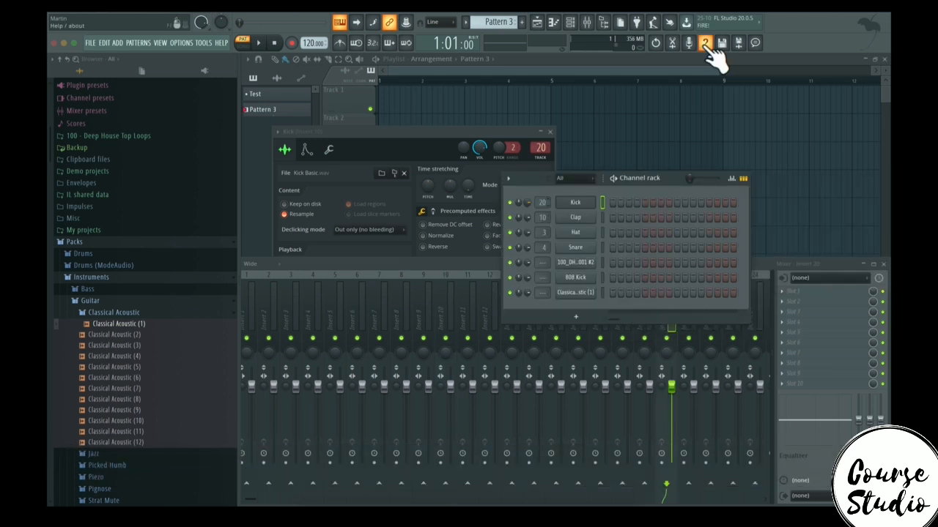
{"action": "left_click", "coordinate": [548, 131]}
{"action": "left_click", "coordinate": [882, 264]}
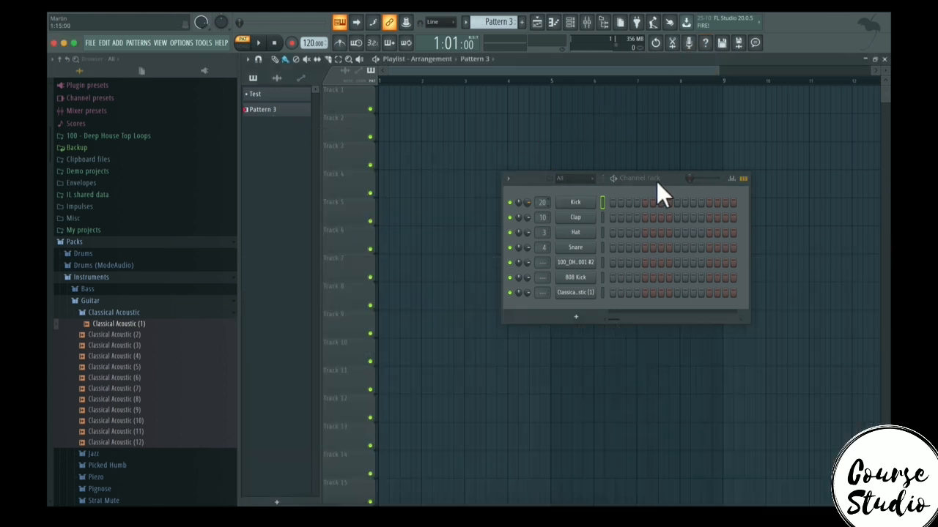
{"action": "left_click_drag", "start_coordinate": [657, 181], "coordinate": [571, 213]}
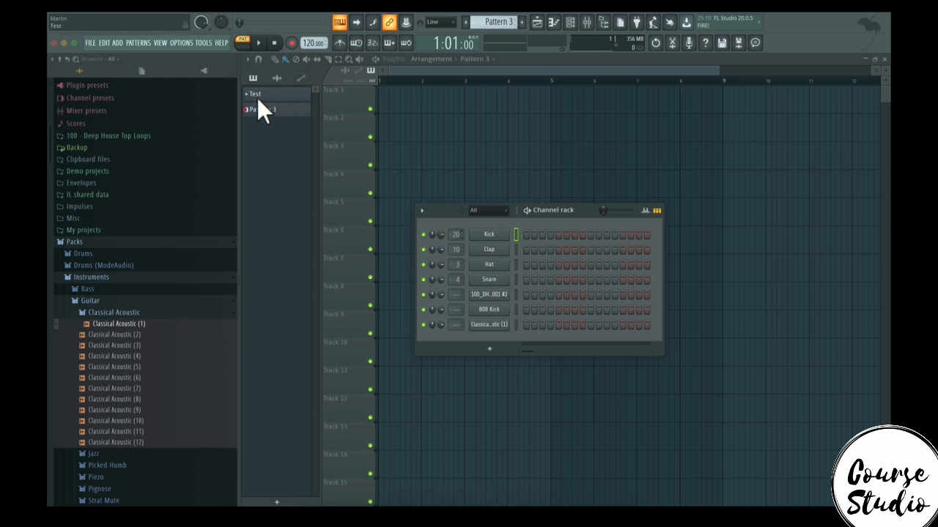
Add a new pattern named Kick and give it a blue color
{"action": "left_click", "coordinate": [523, 23]}
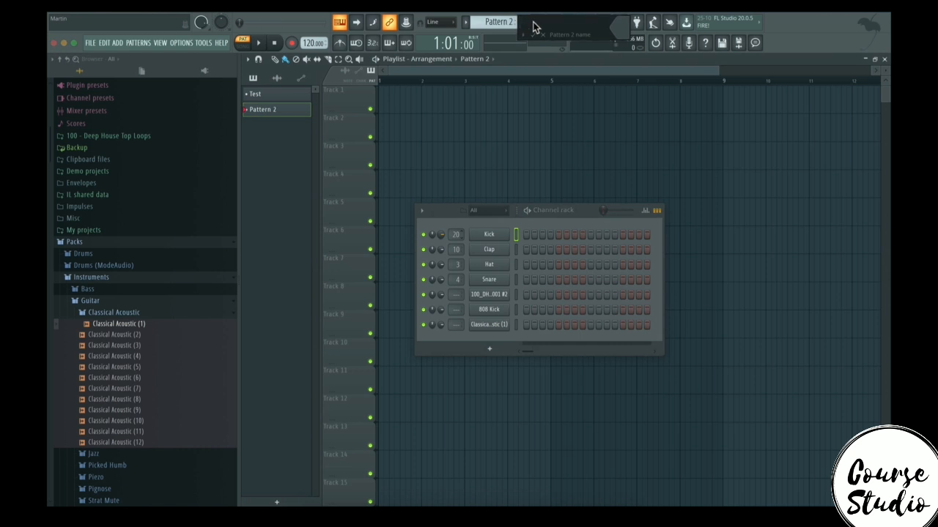
{"action": "type", "text": "Kick"}
{"action": "left_click", "coordinate": [623, 23]}
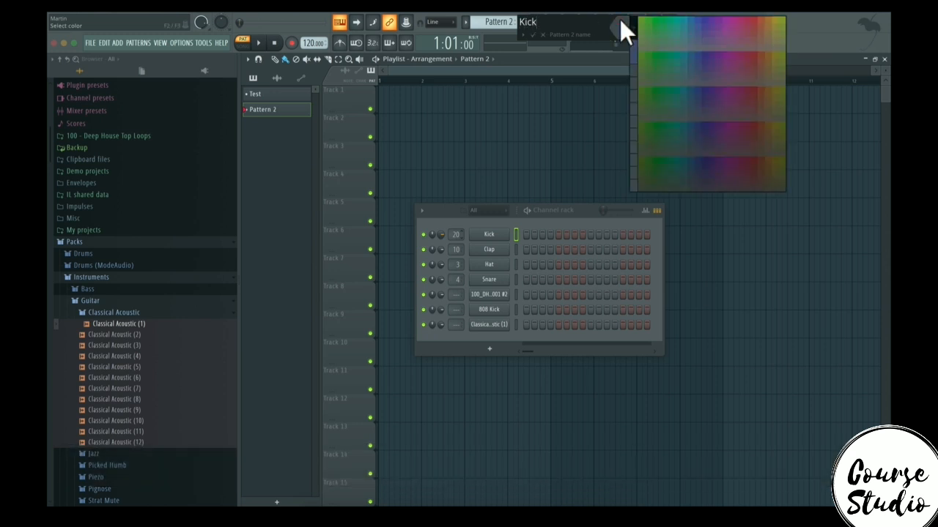
{"action": "left_click", "coordinate": [635, 56]}
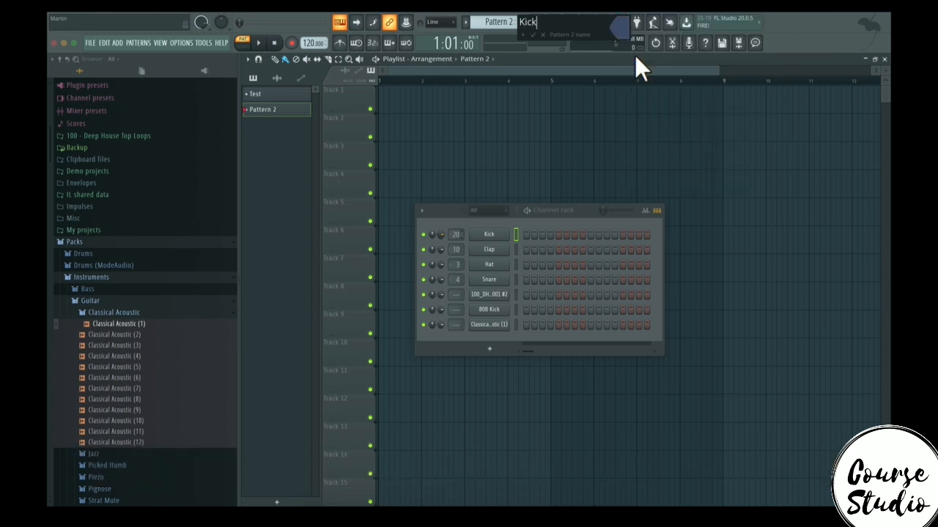
{"action": "left_click", "coordinate": [532, 35]}
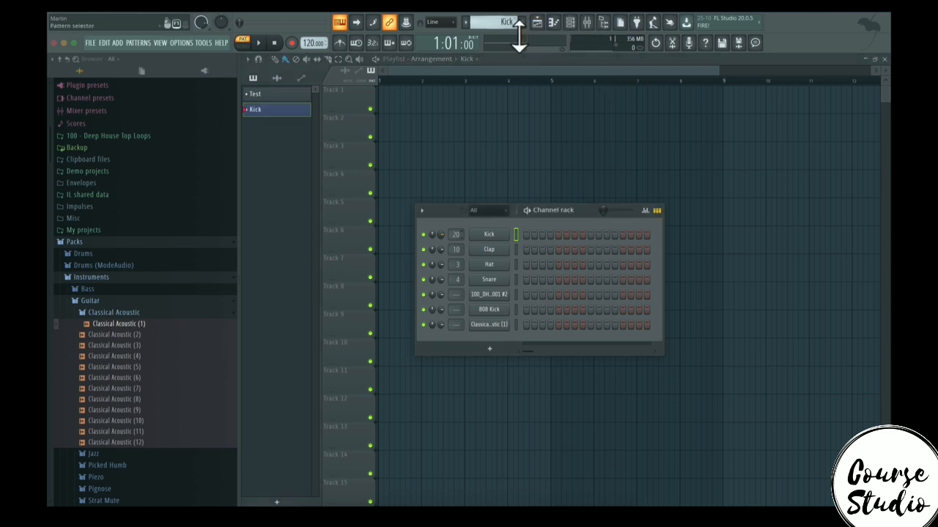
Change the Kick channel's color to the same blue as the Kick pattern
{"action": "right_click", "coordinate": [506, 234]}
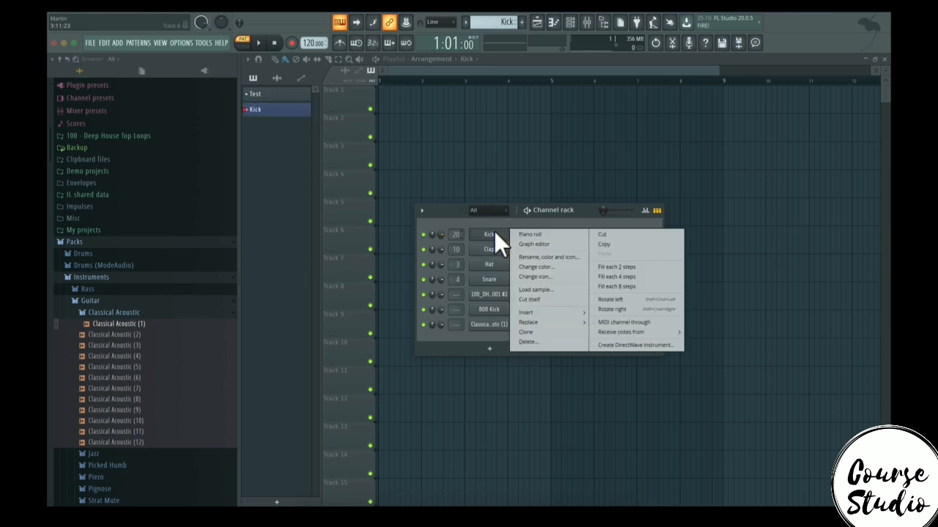
{"action": "left_click", "coordinate": [539, 267]}
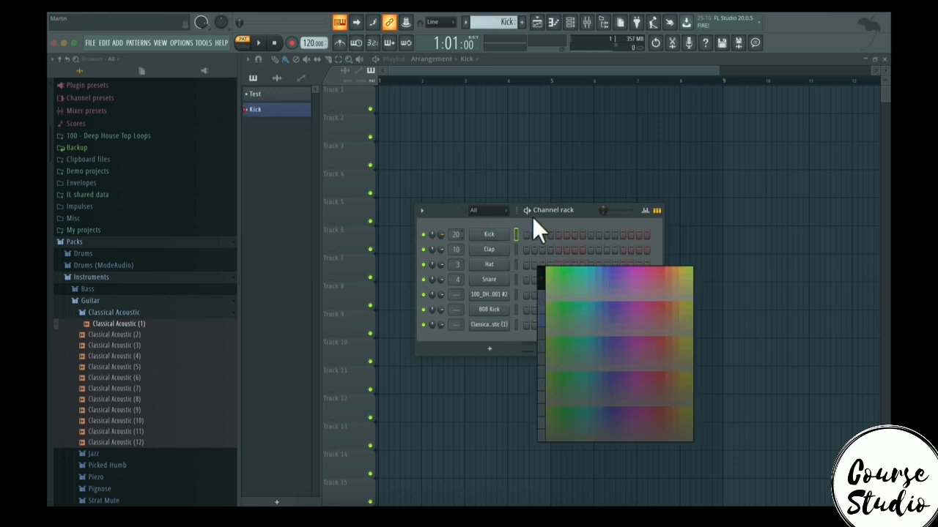
{"action": "left_click", "coordinate": [540, 298]}
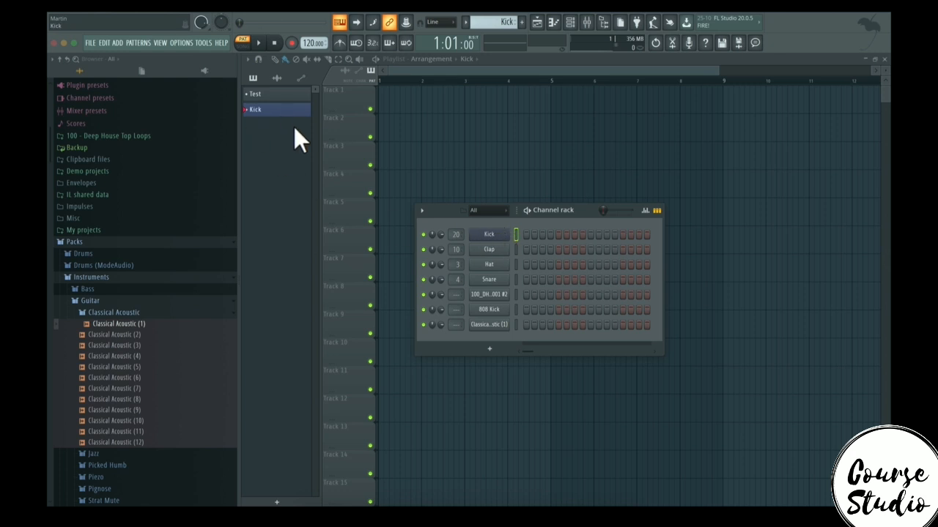
Fill the first 15 steps of the Kick channel in the step sequencer
{"action": "left_click", "coordinate": [526, 233]}
{"action": "left_click", "coordinate": [559, 235]}
{"action": "left_click", "coordinate": [591, 234]}
{"action": "left_click", "coordinate": [622, 233]}
{"action": "left_click", "coordinate": [590, 234]}
{"action": "left_click", "coordinate": [627, 234]}
{"action": "left_click_drag", "start_coordinate": [535, 235], "coordinate": [643, 232]}
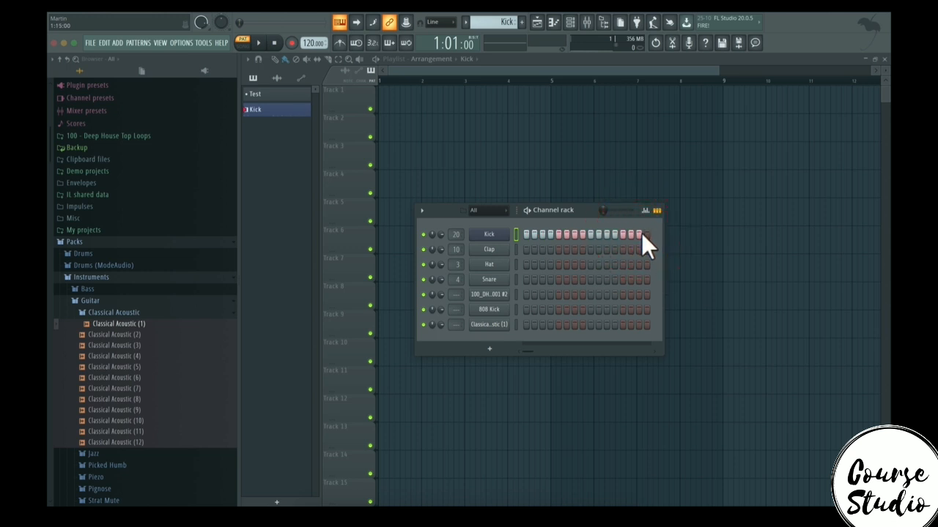
Place Kick hits on steps 1, 5, 9 and 13 only, and play the pattern back
{"action": "left_click", "coordinate": [526, 233]}
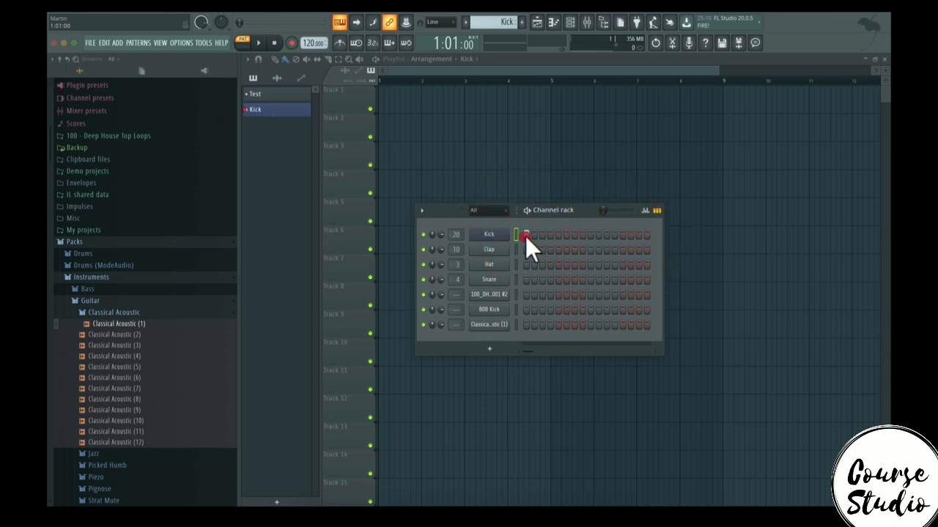
{"action": "left_click", "coordinate": [526, 234]}
{"action": "left_click", "coordinate": [558, 234]}
{"action": "left_click", "coordinate": [591, 234]}
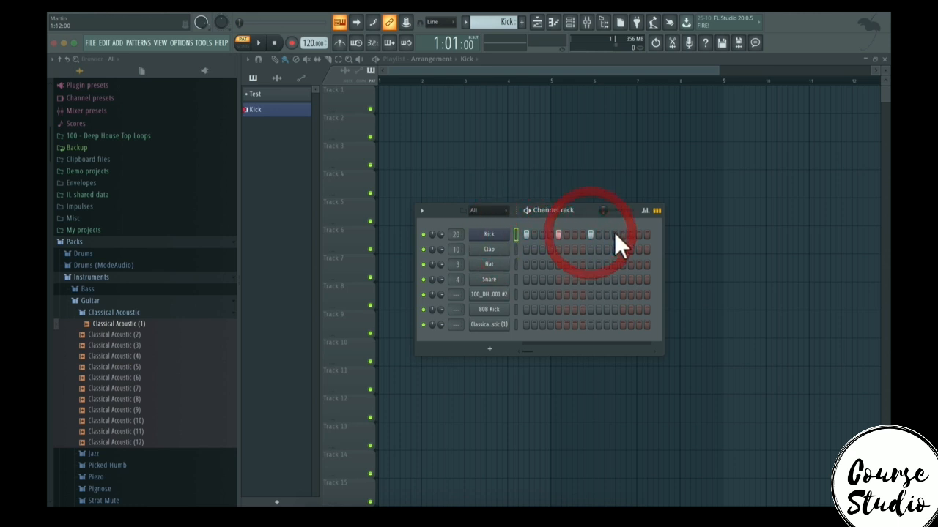
{"action": "left_click", "coordinate": [622, 234]}
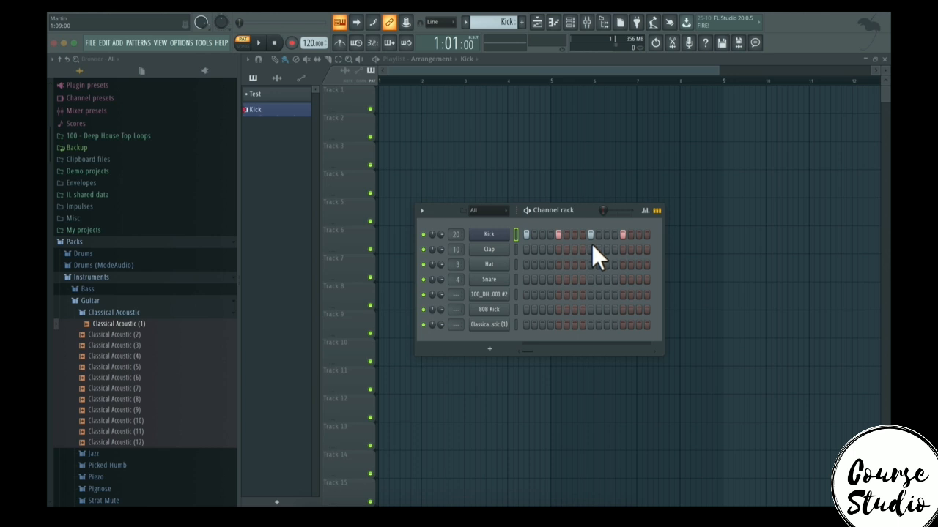
{"action": "key", "text": "space"}
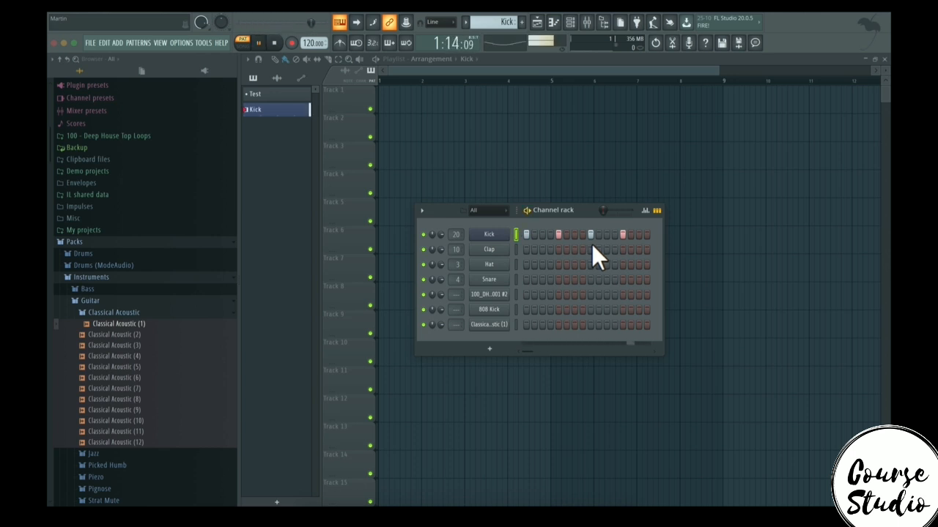
{"action": "key", "text": "space"}
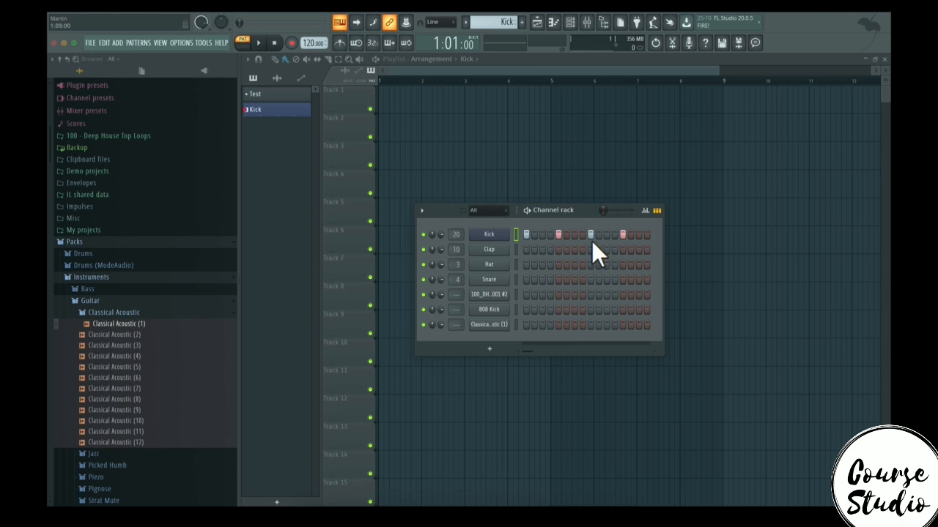
Place the Kick pattern on playlist Track 1 at bar 2 and play the song from just before it
{"action": "left_click_drag", "start_coordinate": [273, 107], "coordinate": [422, 94]}
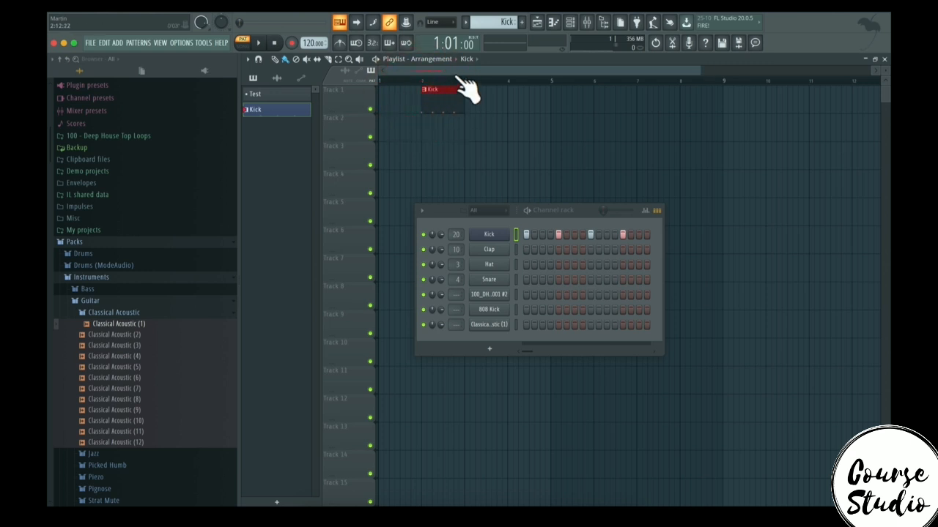
{"action": "left_click", "coordinate": [418, 78]}
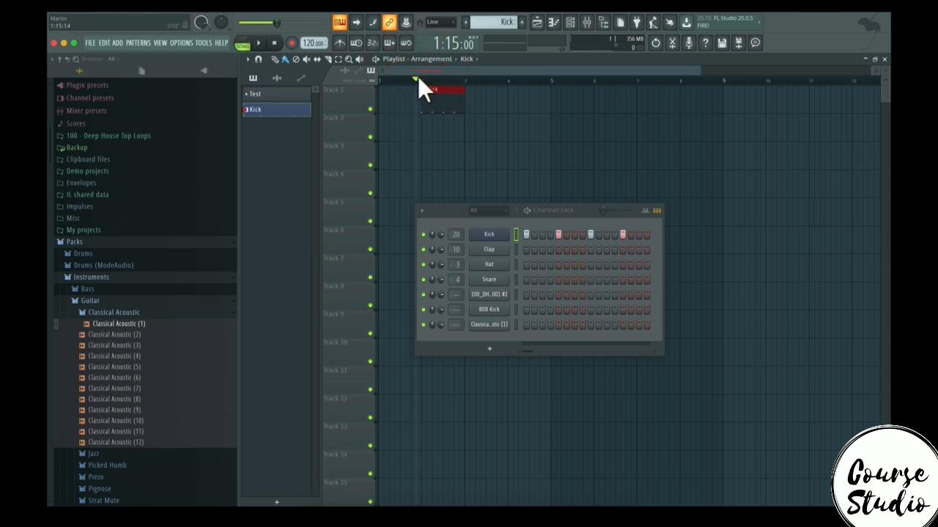
{"action": "key", "text": "space"}
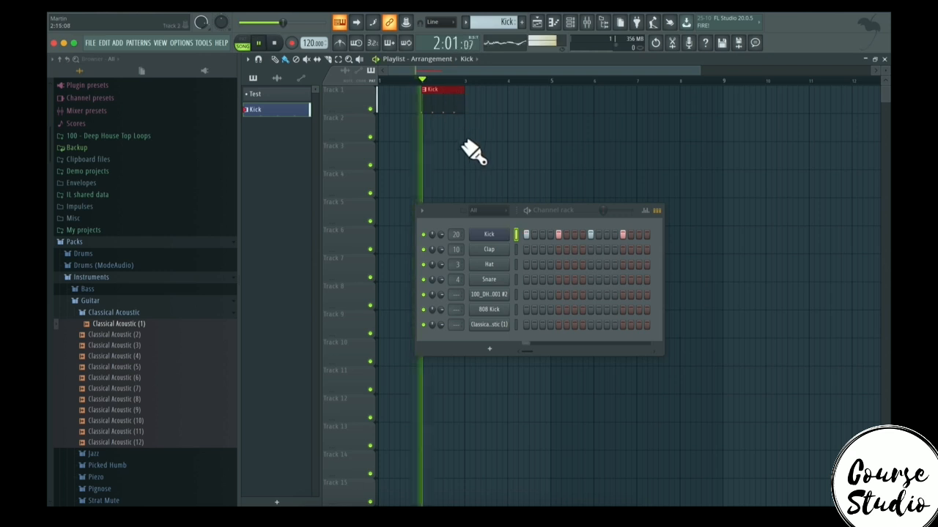
{"action": "key", "text": "space"}
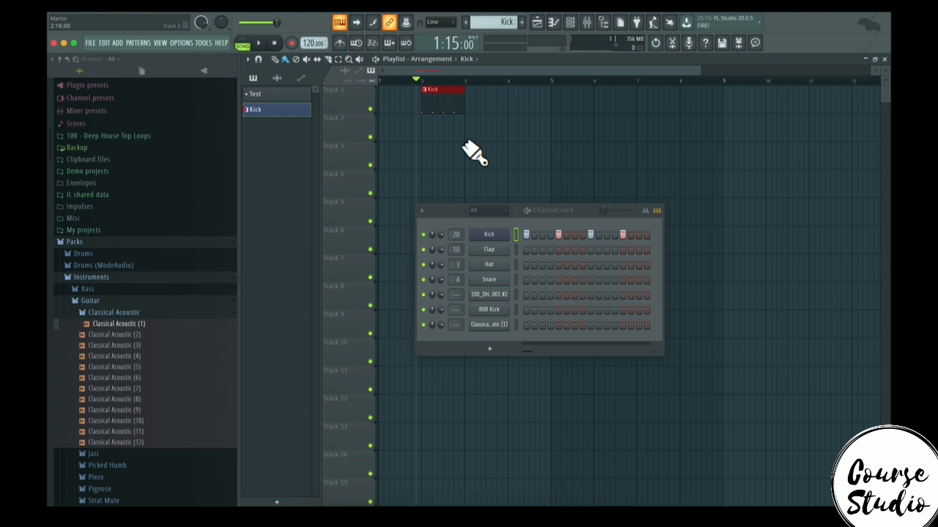
Open the mixer with the channel rack moved above it, and play the song to check the Kick's signal on mixer track 20
{"action": "left_click", "coordinate": [469, 207]}
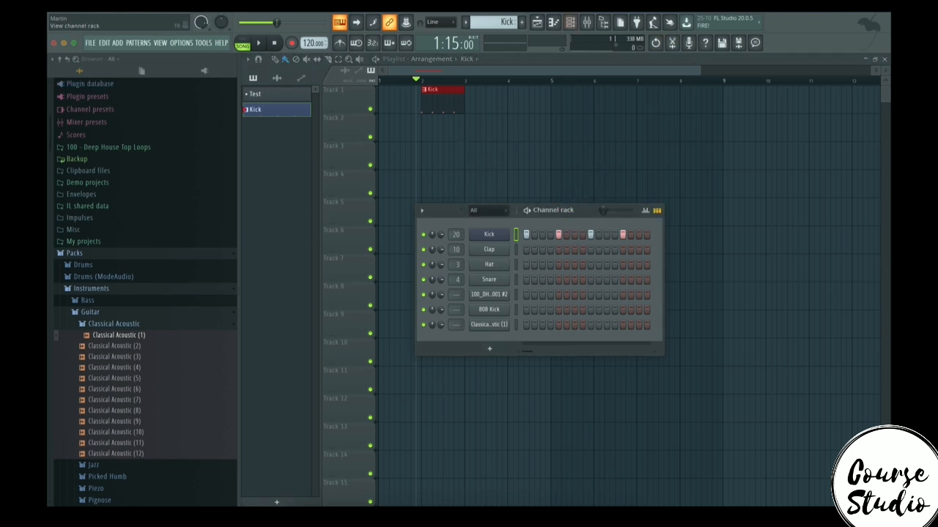
{"action": "left_click", "coordinate": [601, 23]}
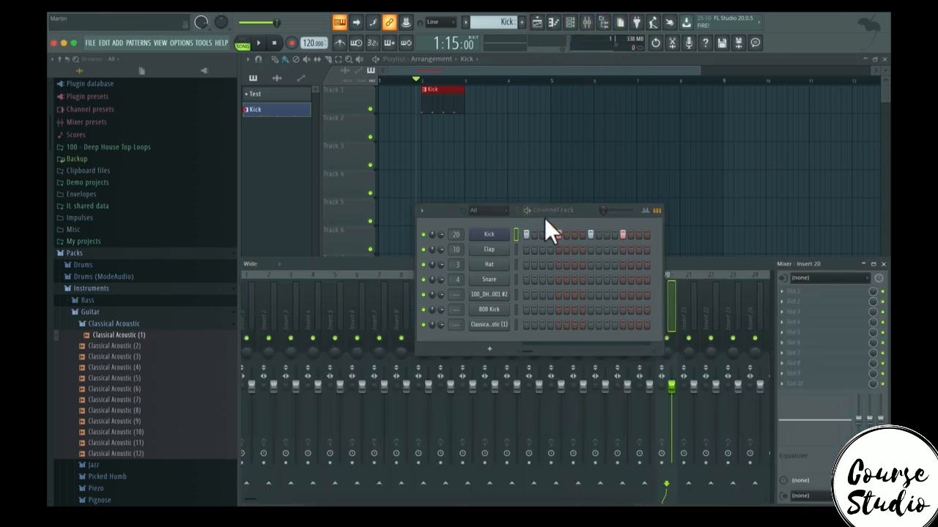
{"action": "left_click", "coordinate": [649, 106]}
{"action": "left_click", "coordinate": [584, 194]}
{"action": "left_click_drag", "start_coordinate": [584, 194], "coordinate": [583, 83]}
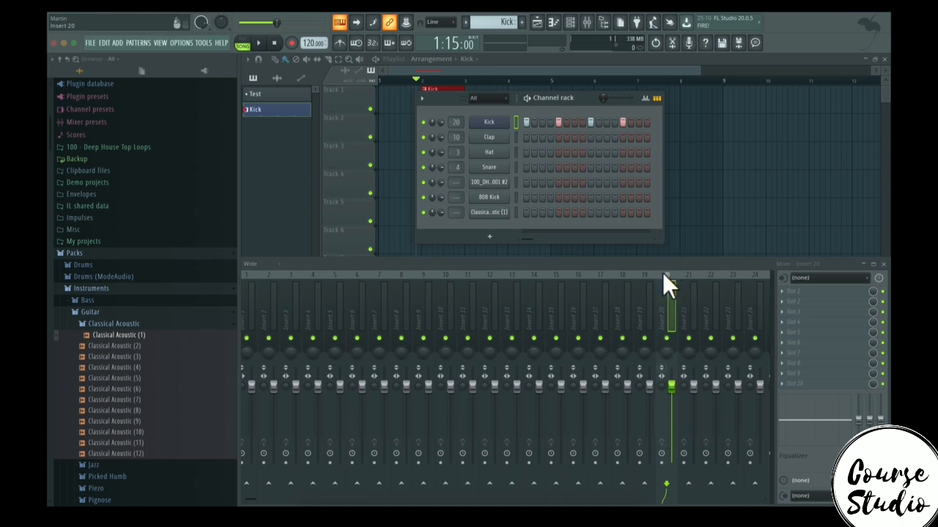
{"action": "key", "text": "space"}
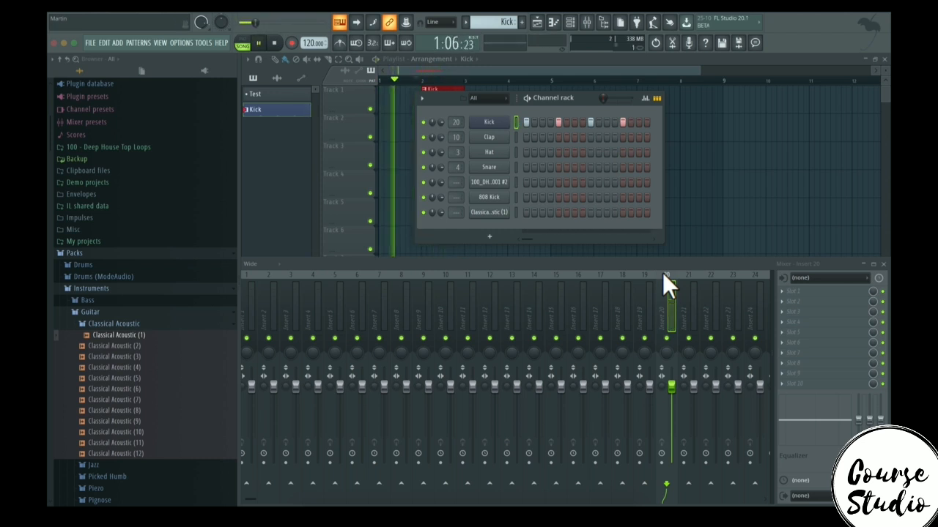
{"action": "key", "text": "space"}
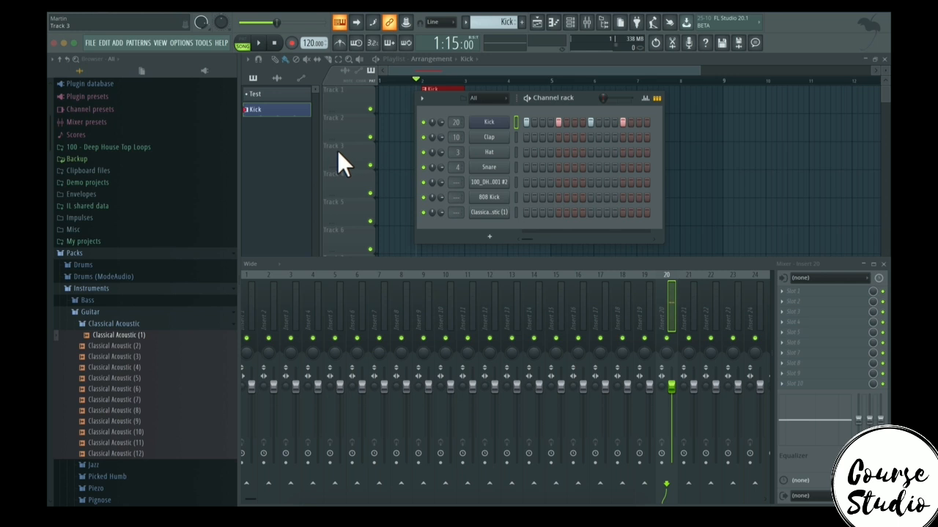